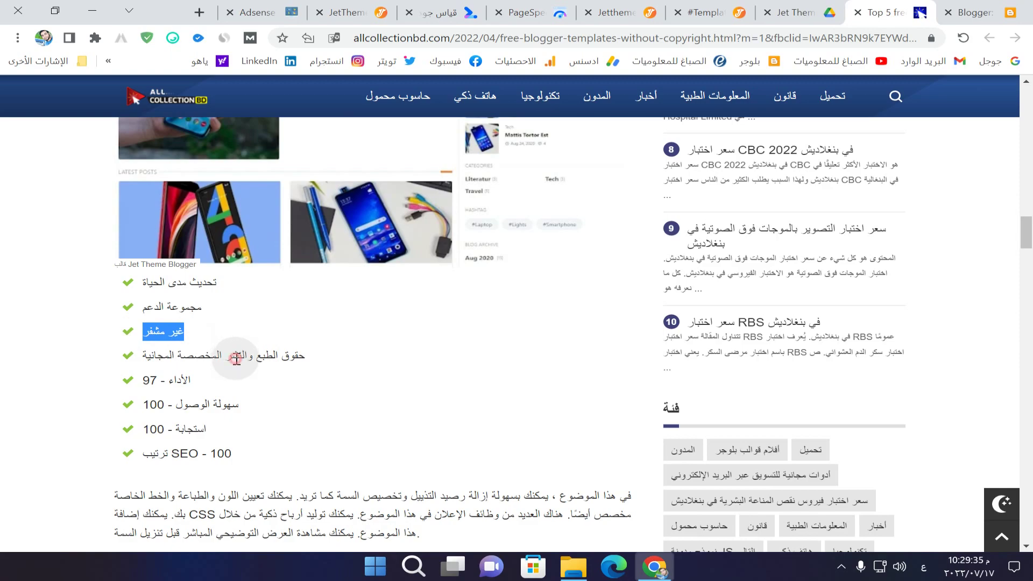
Compare the Jet Theme scores listed in the article with the web.dev audit of jettheme-demo.blogspot.com.
left_click(246, 396)
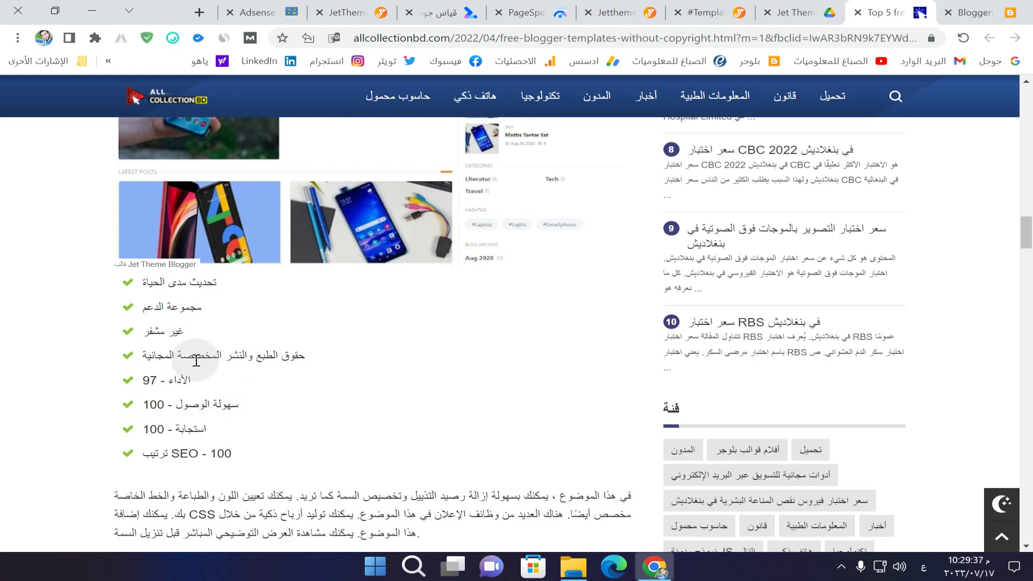
scroll(185, 383, "down", 2)
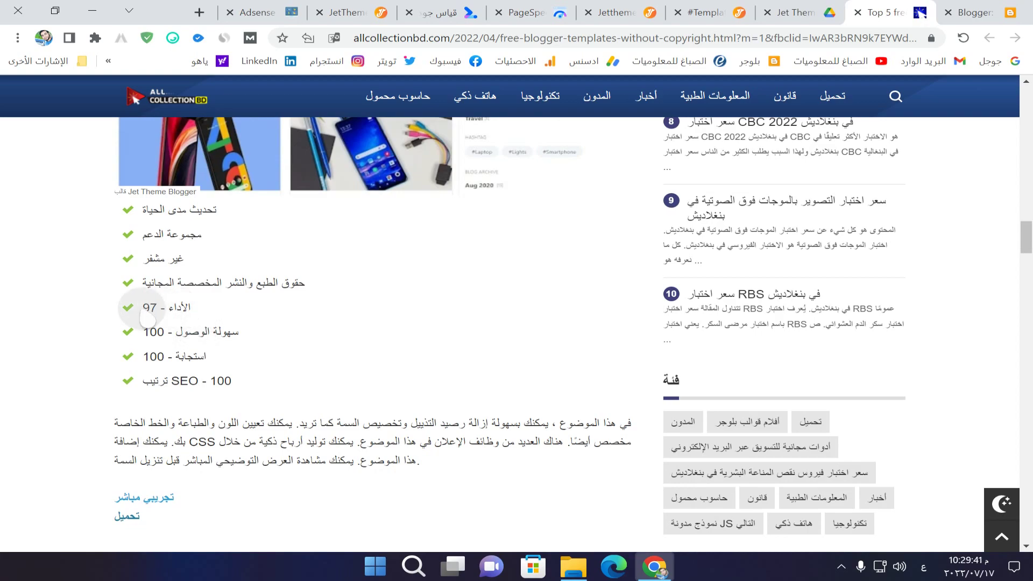
left_click(447, 12)
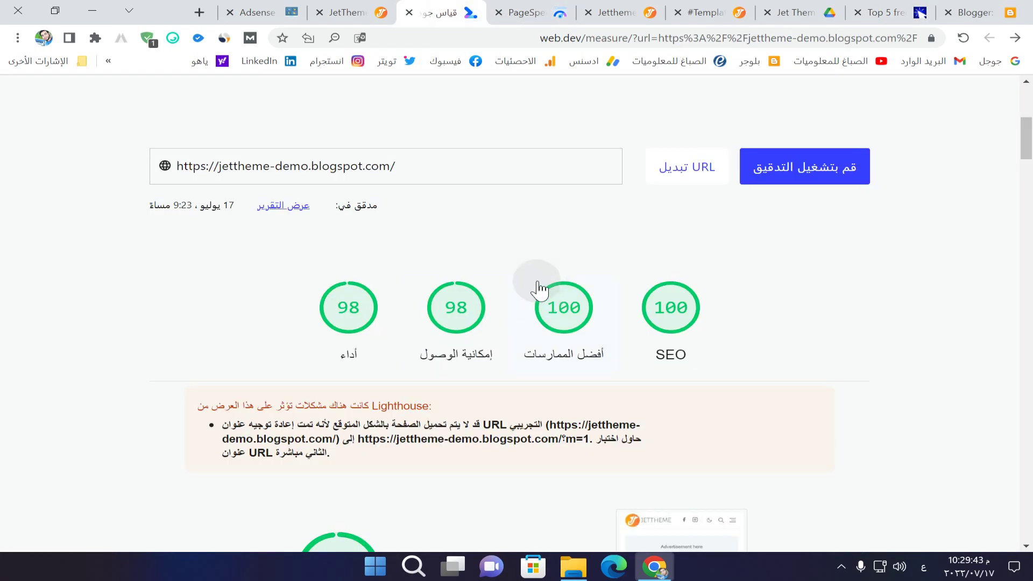
left_click(882, 12)
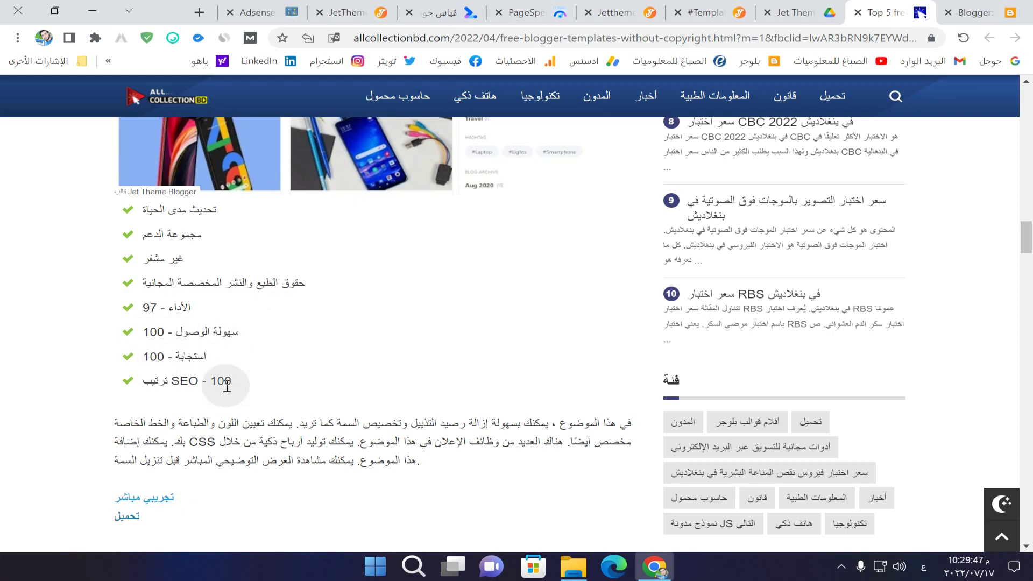
left_click(446, 12)
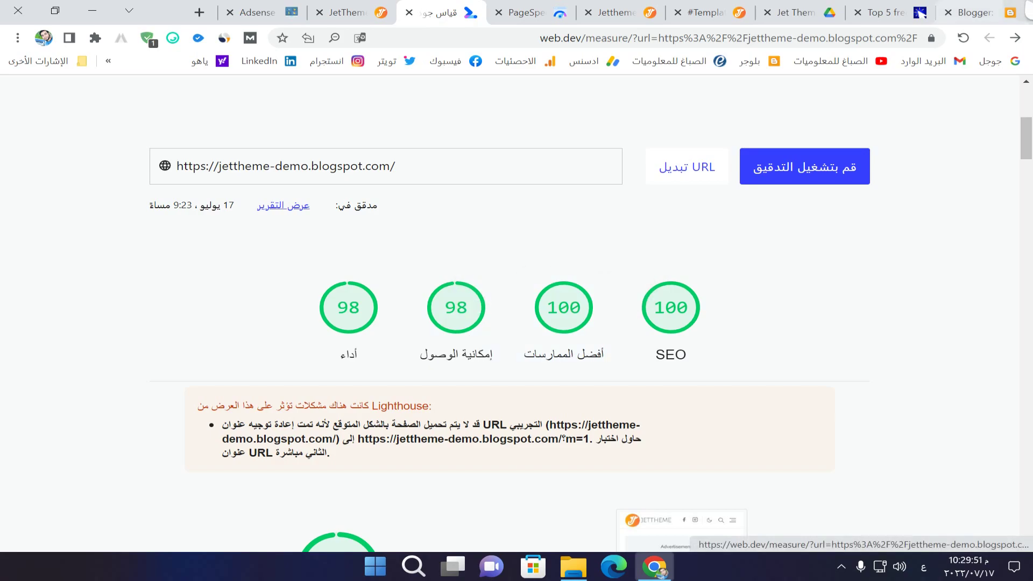
left_click(882, 12)
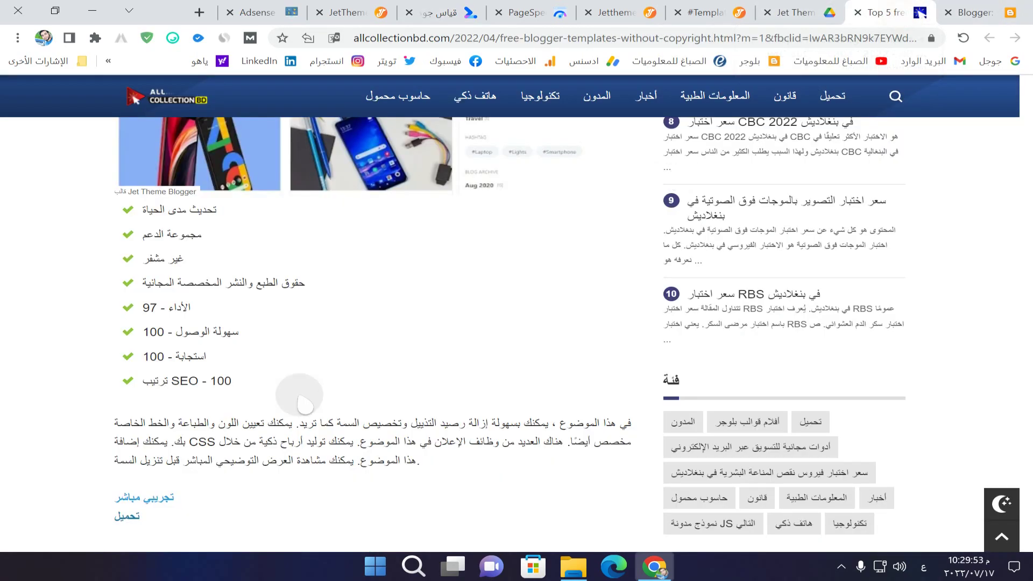
Look through the article's free Blogger templates, including Pixel and Blazing, and return to the Jet Theme section.
scroll(274, 355, "down", 1)
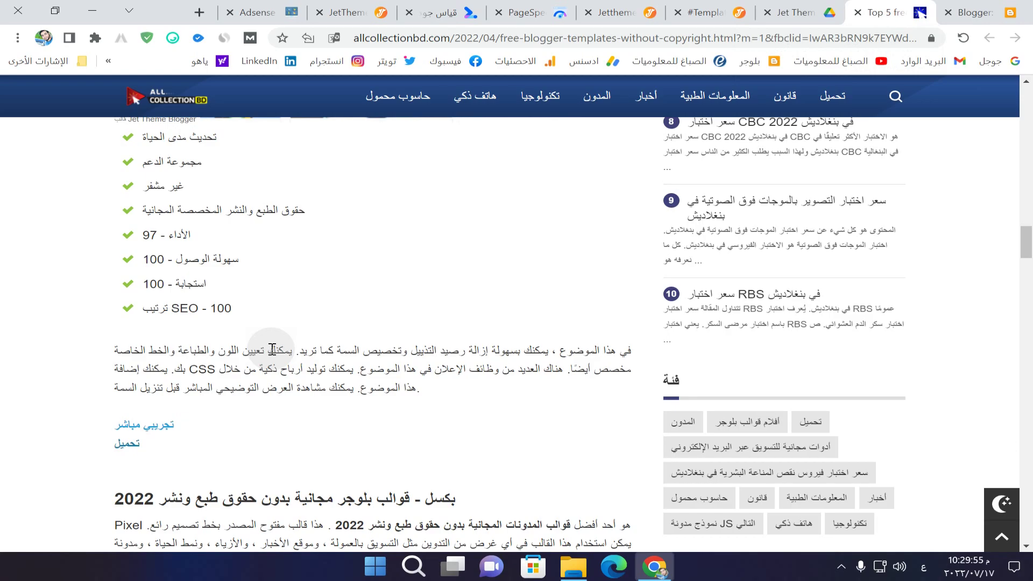
scroll(272, 347, "down", 2)
scroll(272, 350, "up", 8)
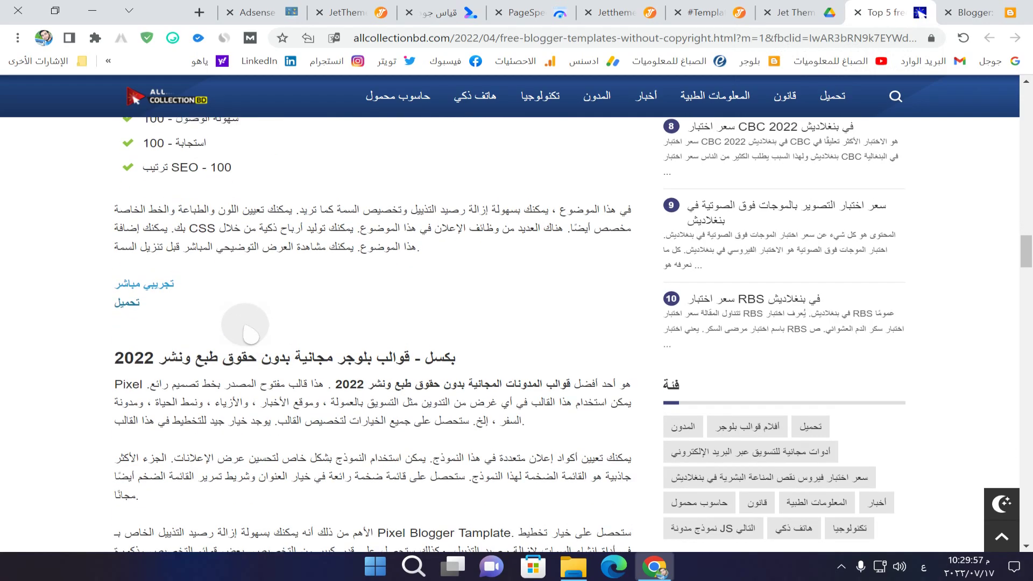
scroll(370, 225, "up", 9)
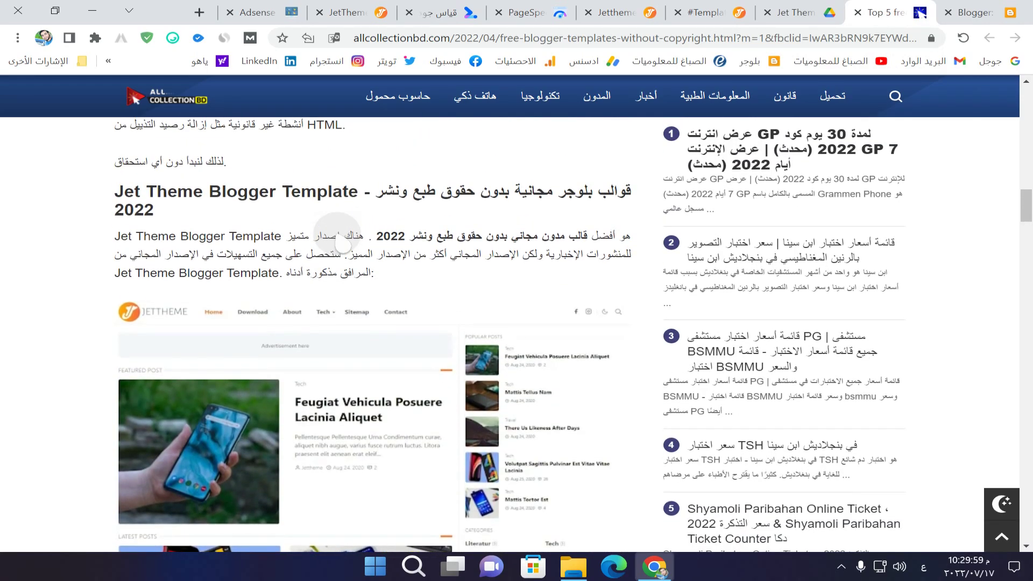
scroll(291, 308, "down", 10)
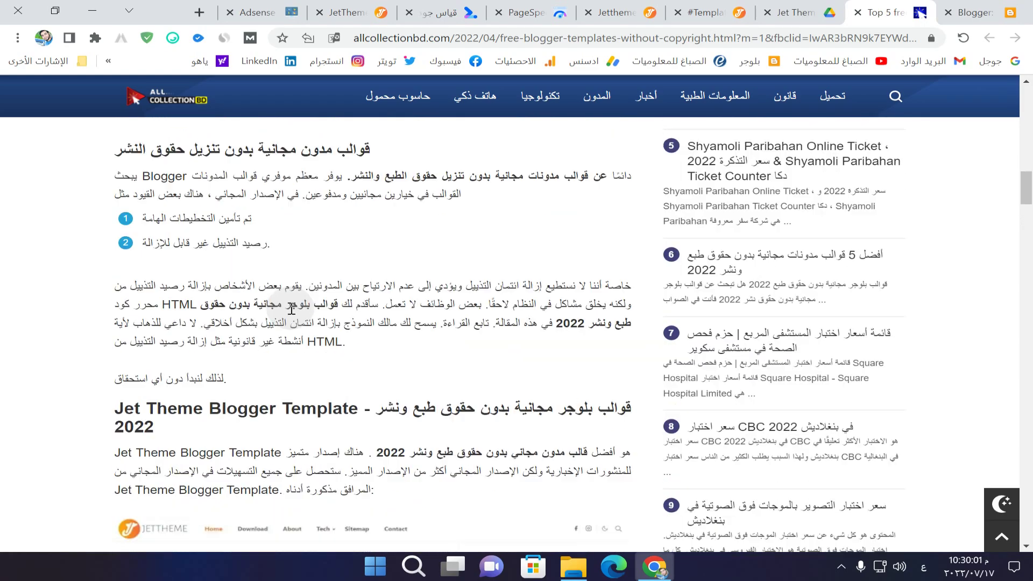
scroll(291, 309, "down", 15)
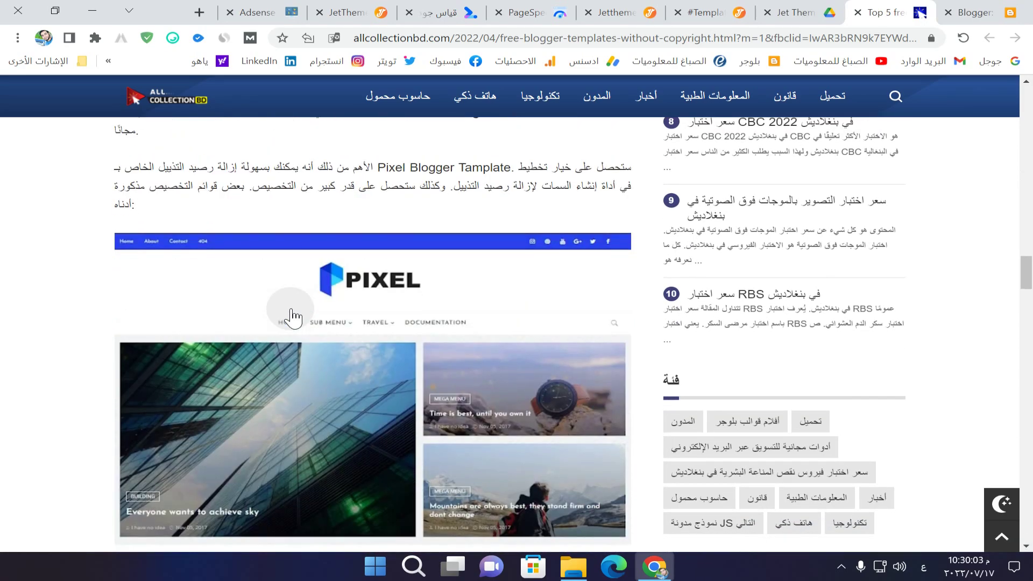
scroll(315, 327, "down", 5)
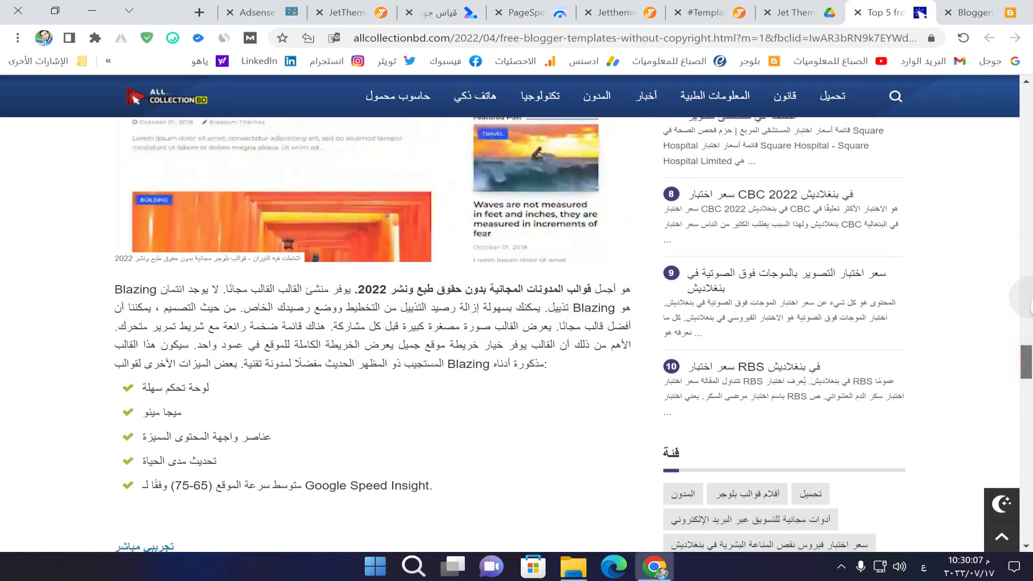
scroll(372, 333, "up", 18)
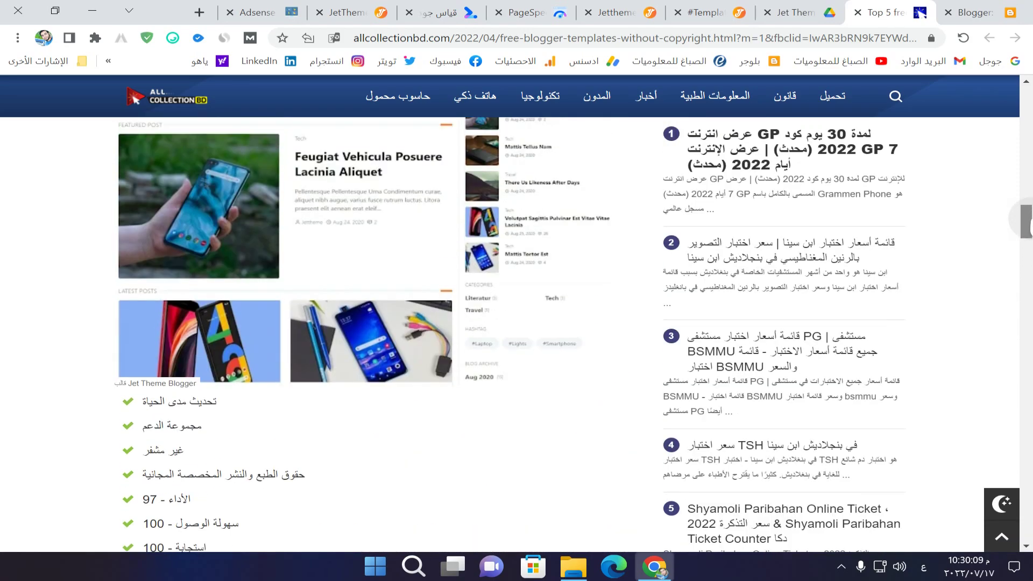
scroll(285, 301, "up", 2)
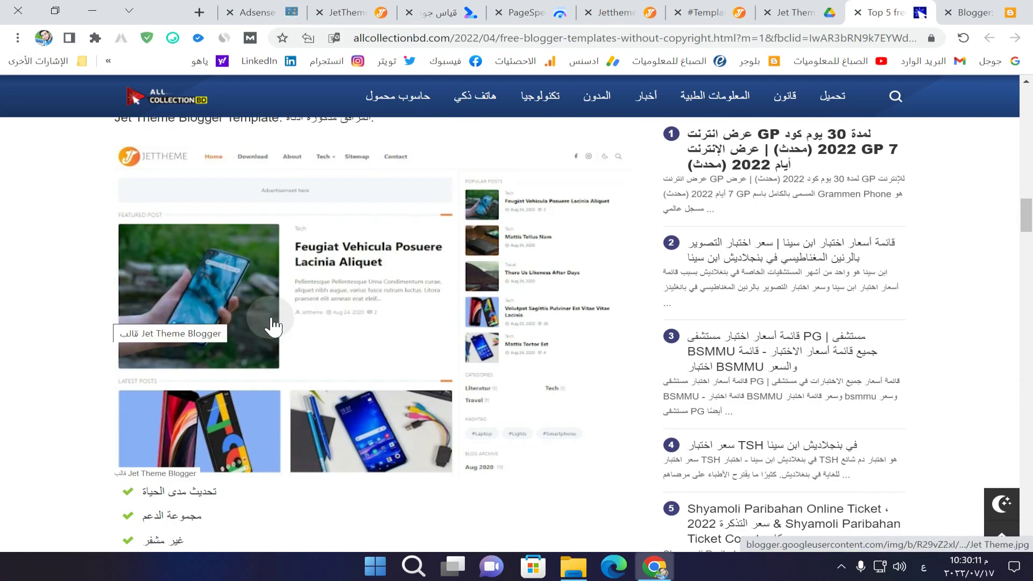
scroll(274, 326, "up", 2)
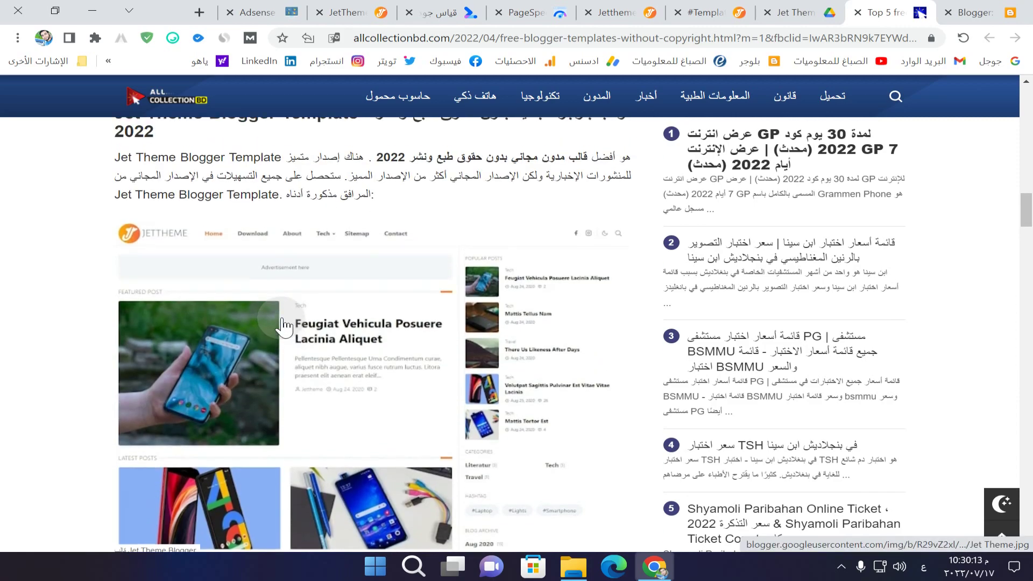
scroll(282, 325, "up", 2)
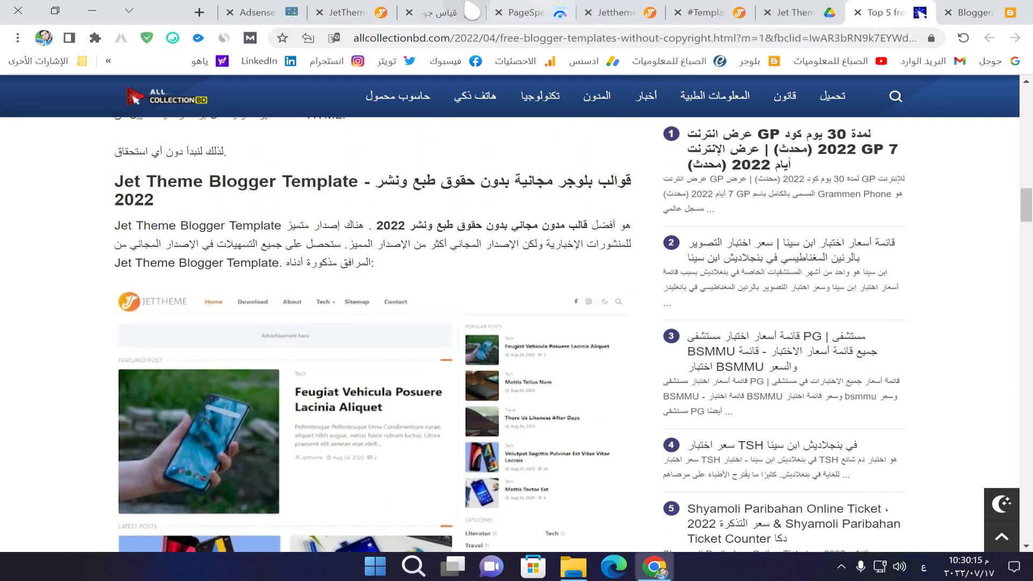
Check the JetTheme demo's mobile and desktop performance in PageSpeed Insights and its web.dev audit scores.
left_click(508, 13)
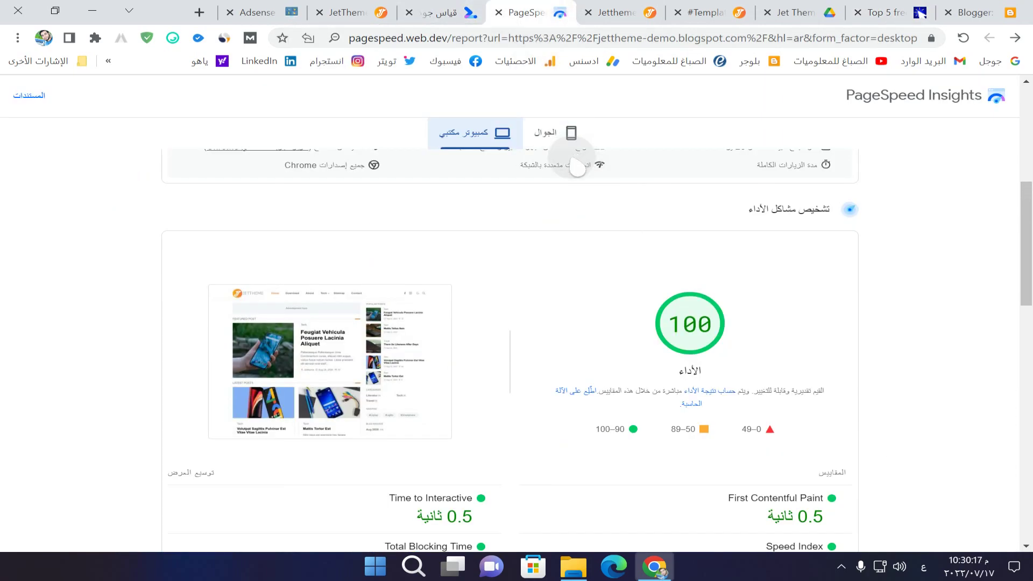
left_click(562, 141)
left_click(479, 132)
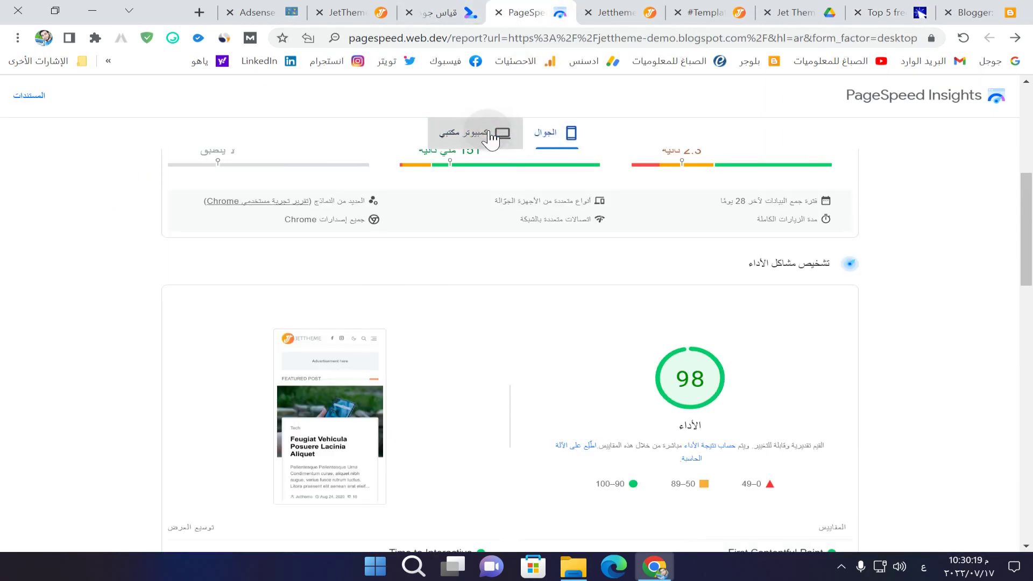
left_click(451, 20)
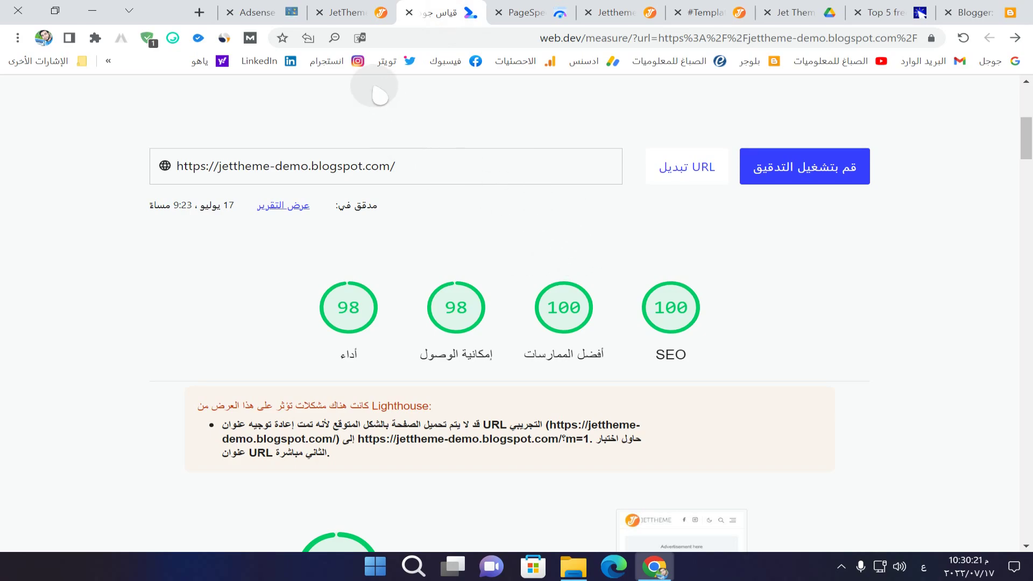
Review the JetTheme website from its PageSpeed score section up through the template plans to the home banner.
left_click(378, 22)
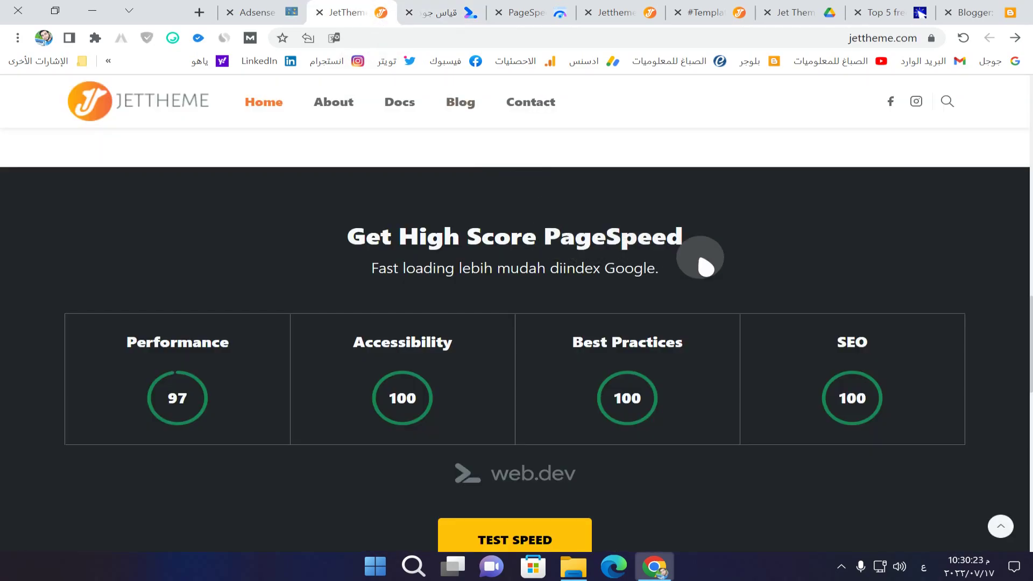
scroll(1018, 484, "up", 8)
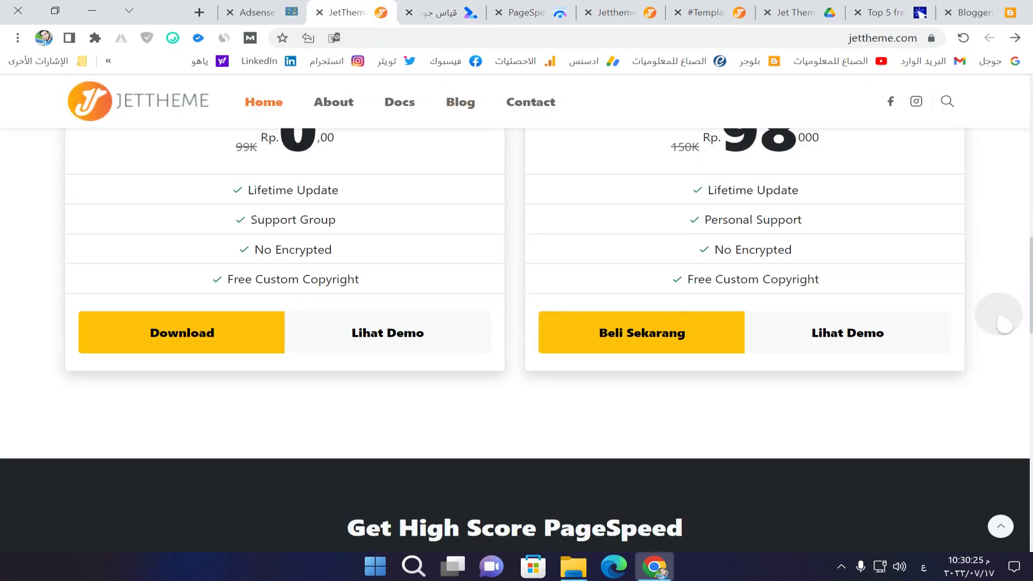
scroll(1022, 137, "up", 5)
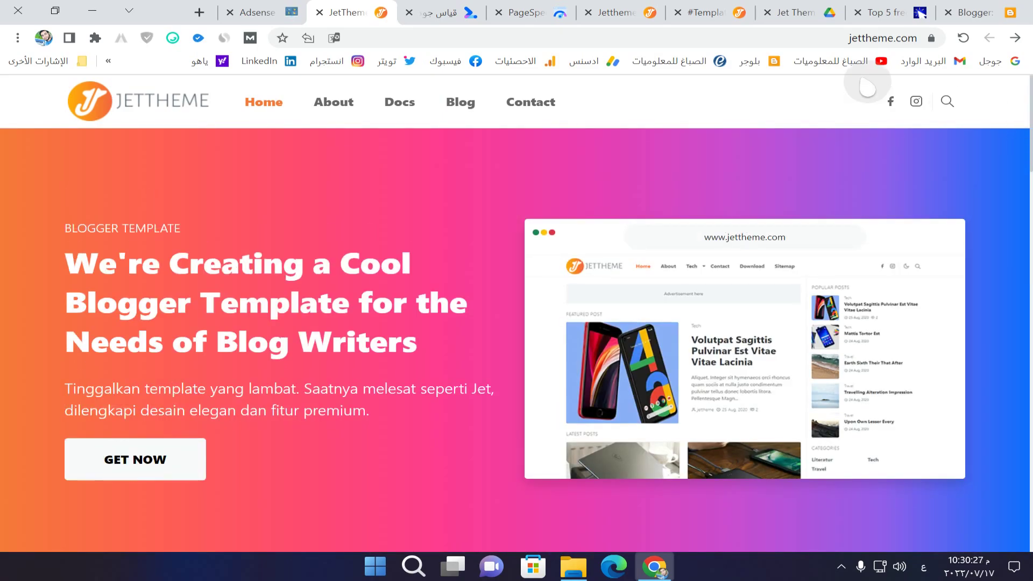
Show the template archive on Google Drive, switch to File Explorer and check the extraction options for Jet Theme Blogger Template.zip.
left_click(821, 11)
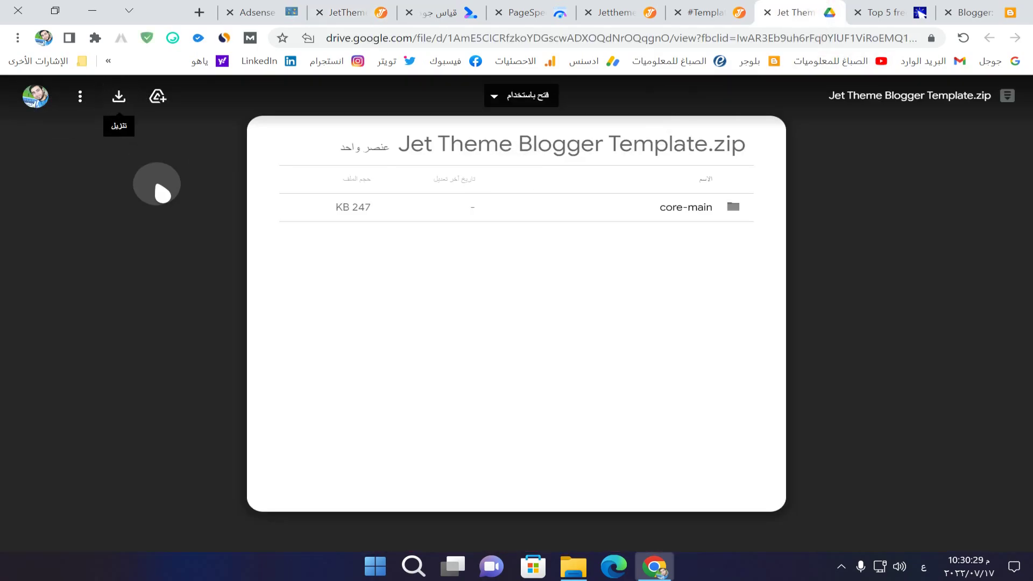
left_click(573, 566)
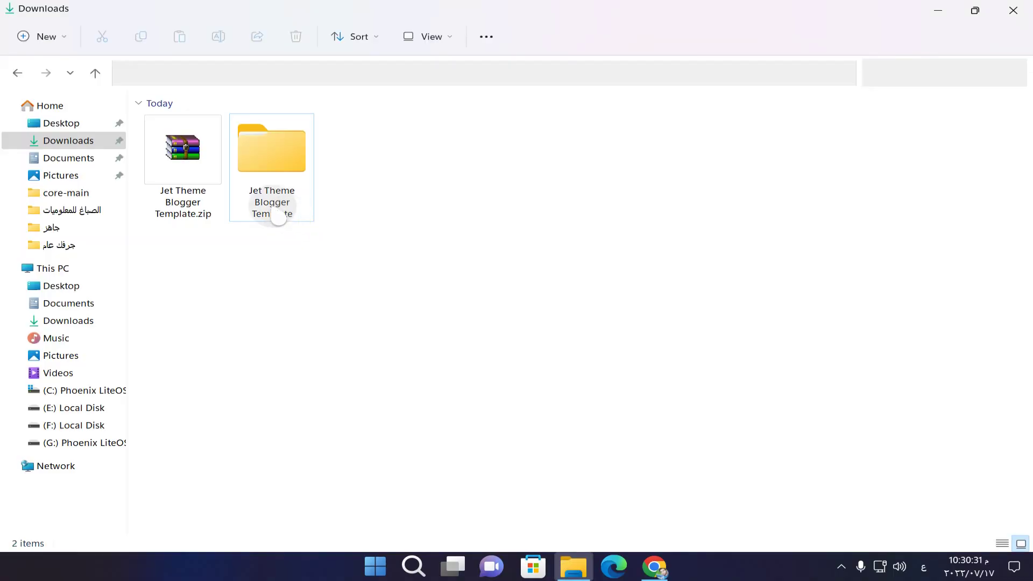
left_click(182, 168)
right_click(182, 168)
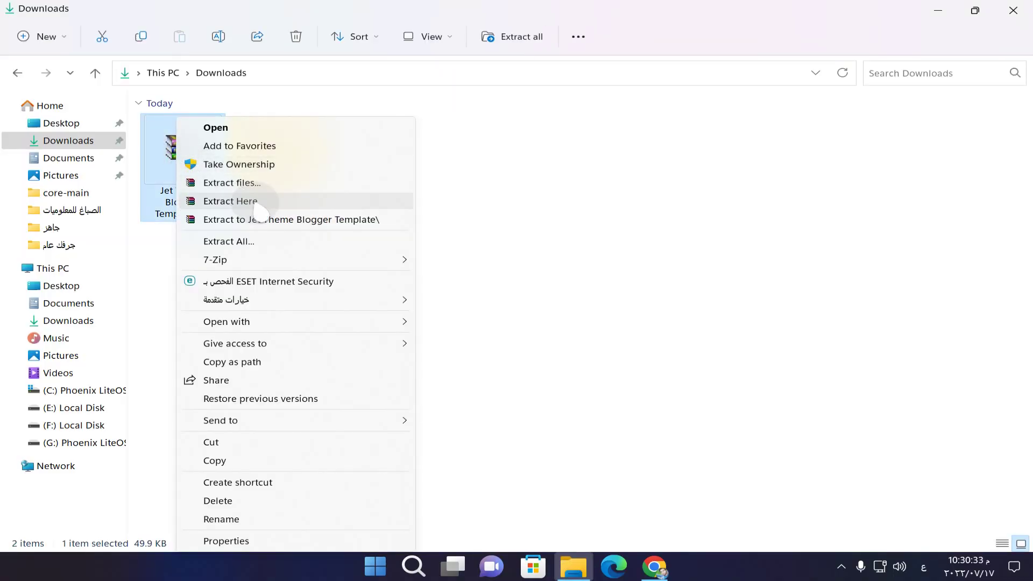
left_click(377, 206)
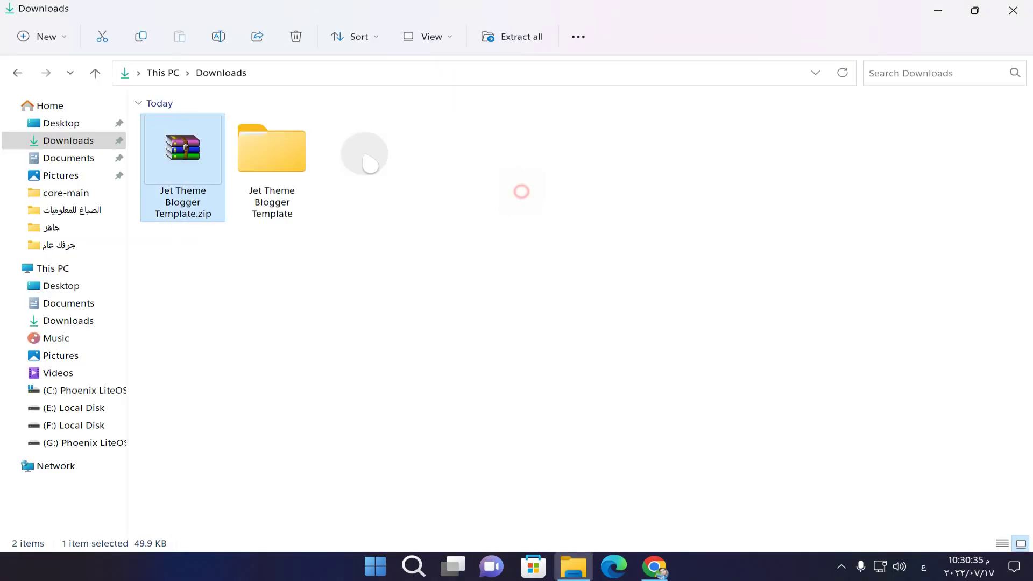
Open the core-main folder inside the extracted Jet Theme Blogger Template folder and display its files as large icons.
left_click(290, 167)
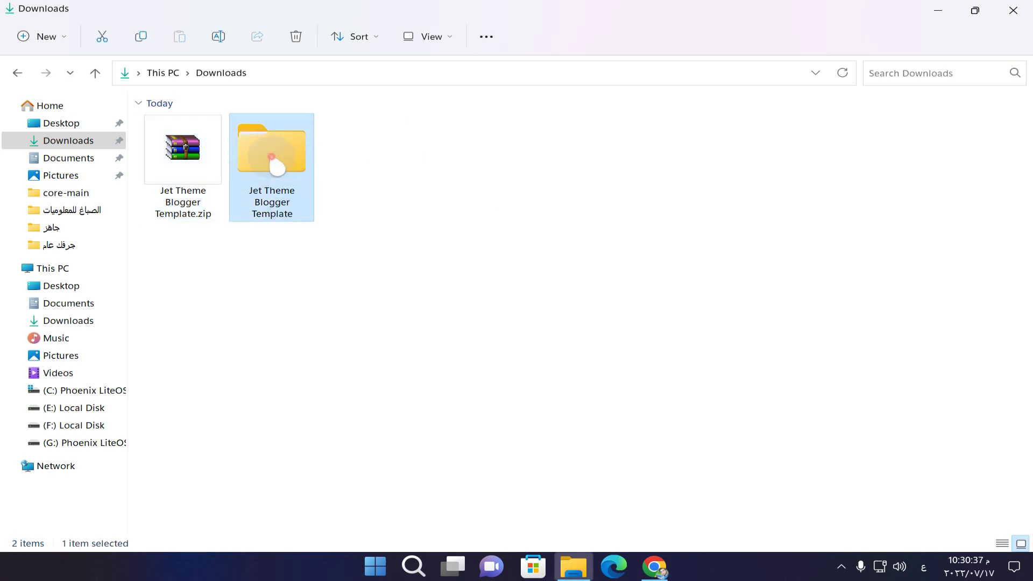
double_click(272, 158)
double_click(216, 148)
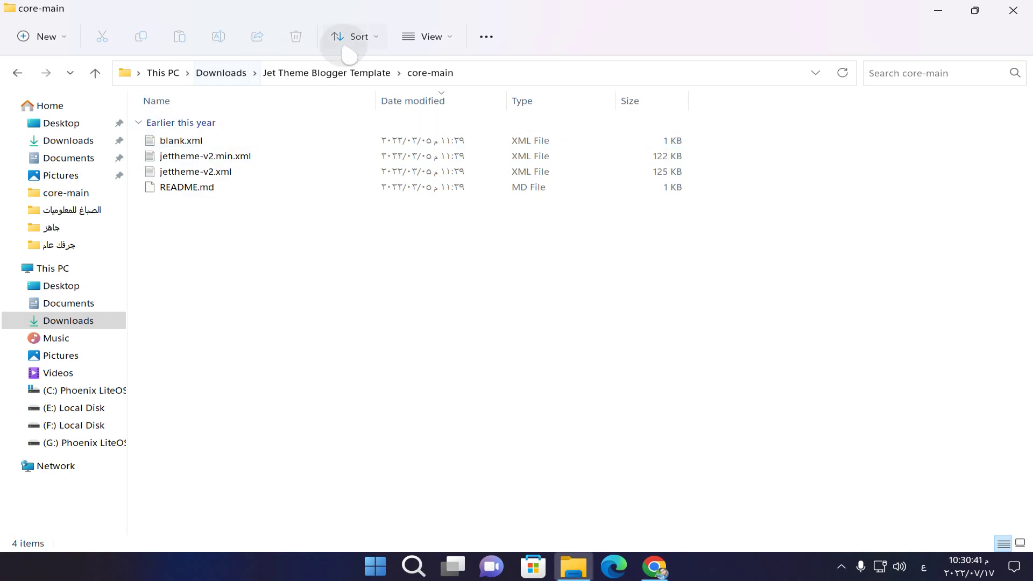
left_click(430, 36)
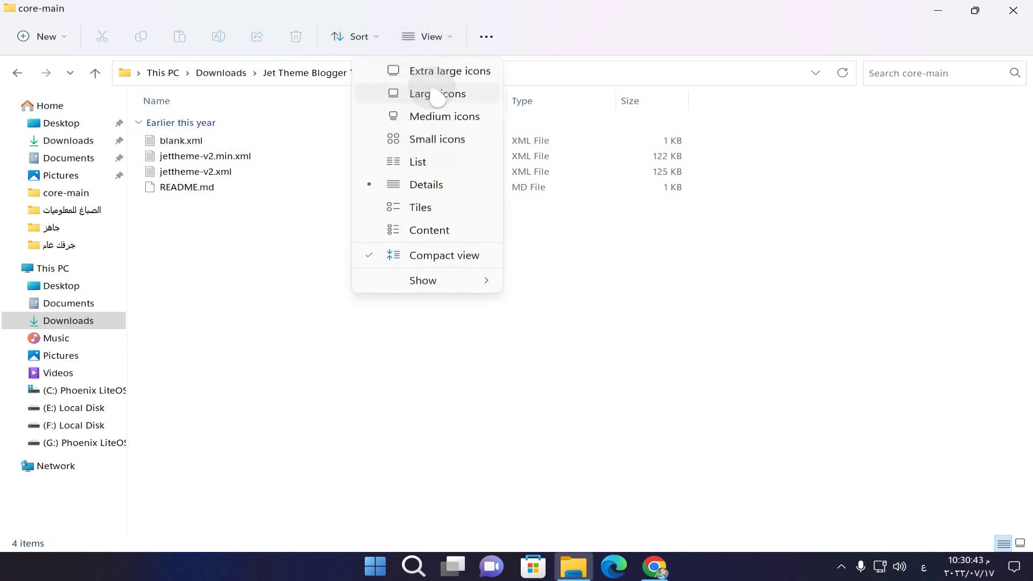
left_click(428, 93)
Open blank.xml in Notepad, copy its entire code and minimize the file.
left_click(181, 162)
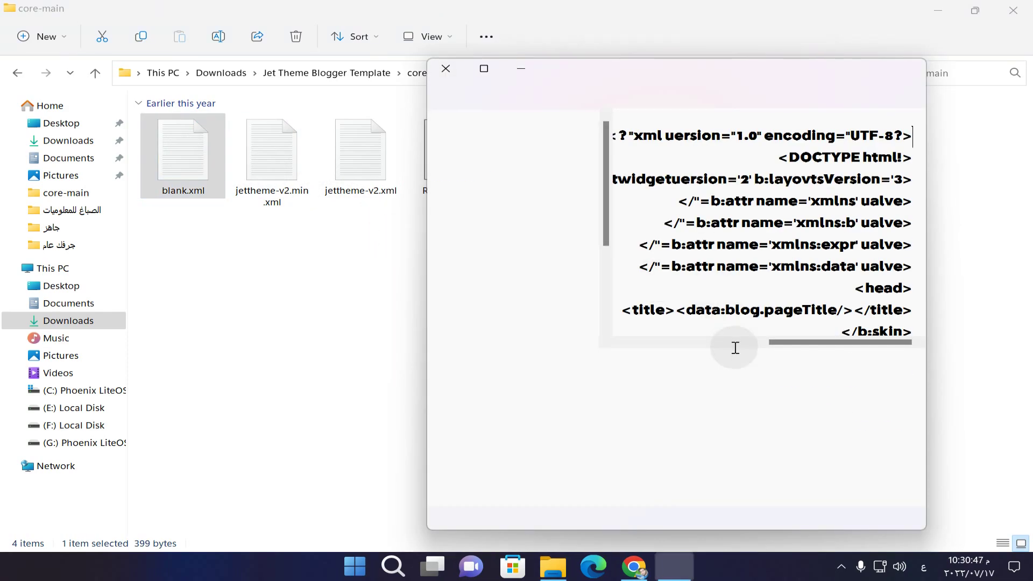
left_click_drag(760, 434, 973, 122)
right_click(806, 210)
left_click(774, 265)
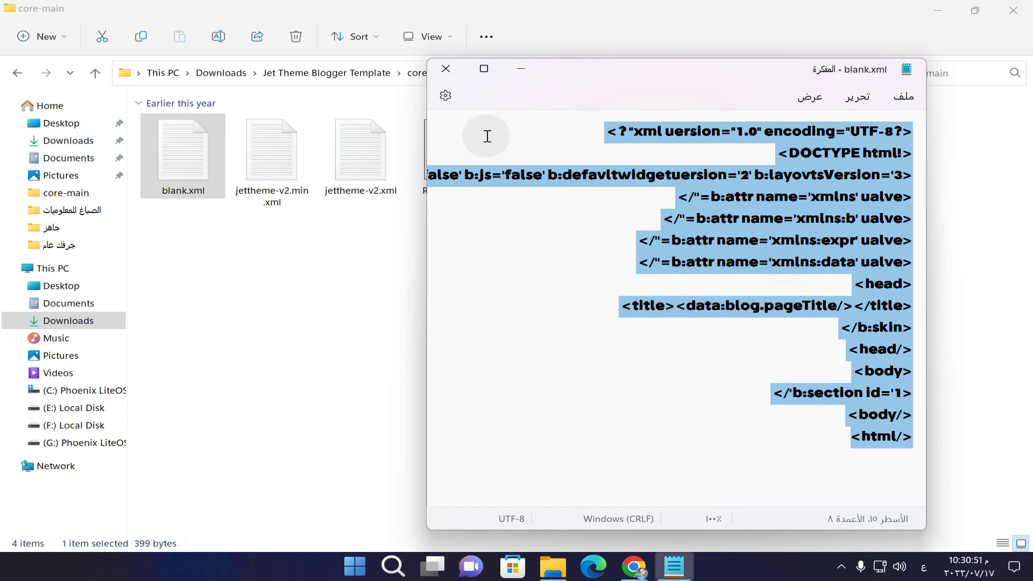
left_click(520, 69)
Switch to the blog's theme page in Blogger in Chrome and apply the Contempo Light theme.
left_click(634, 566)
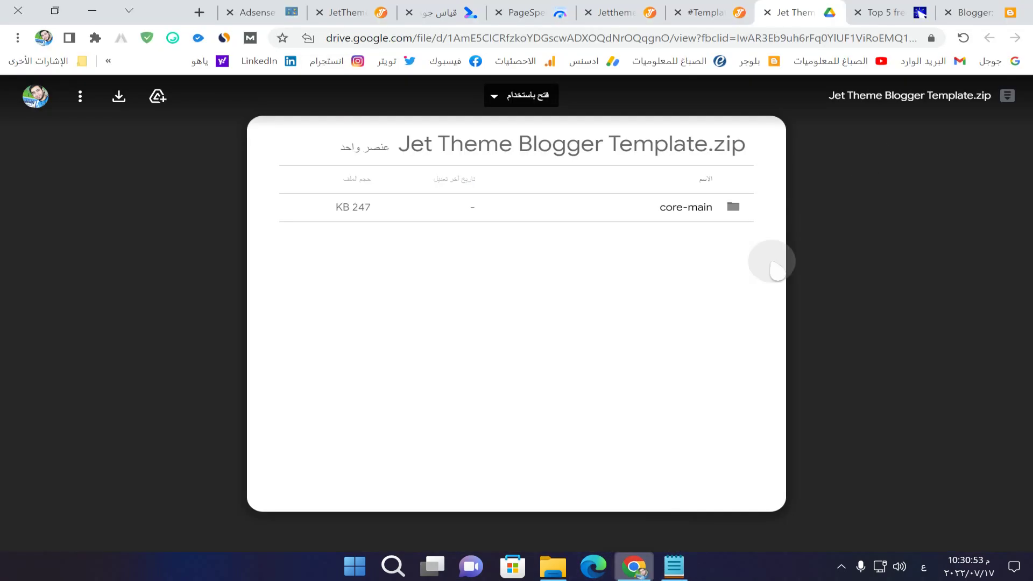
left_click(1000, 16)
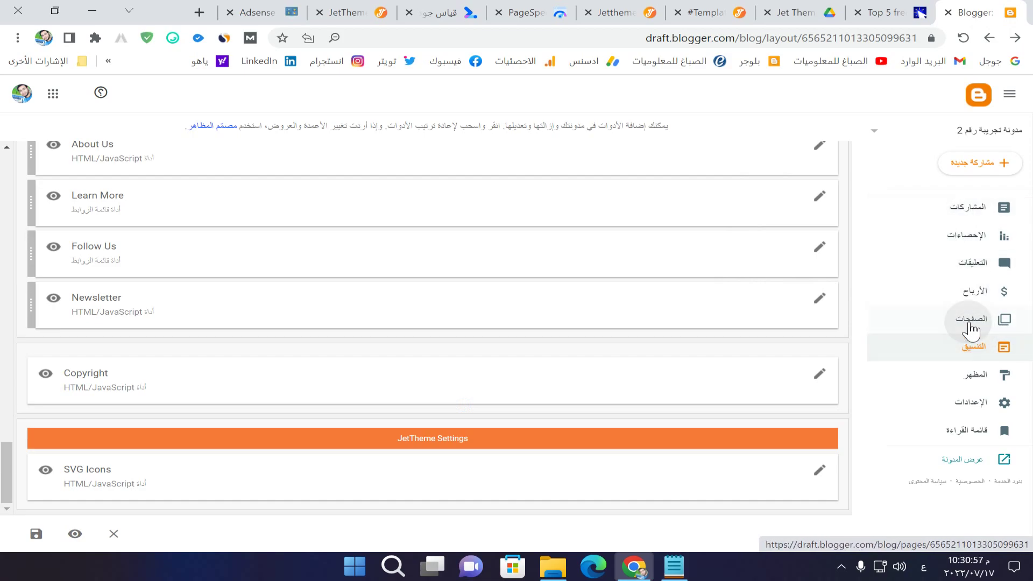
left_click(972, 383)
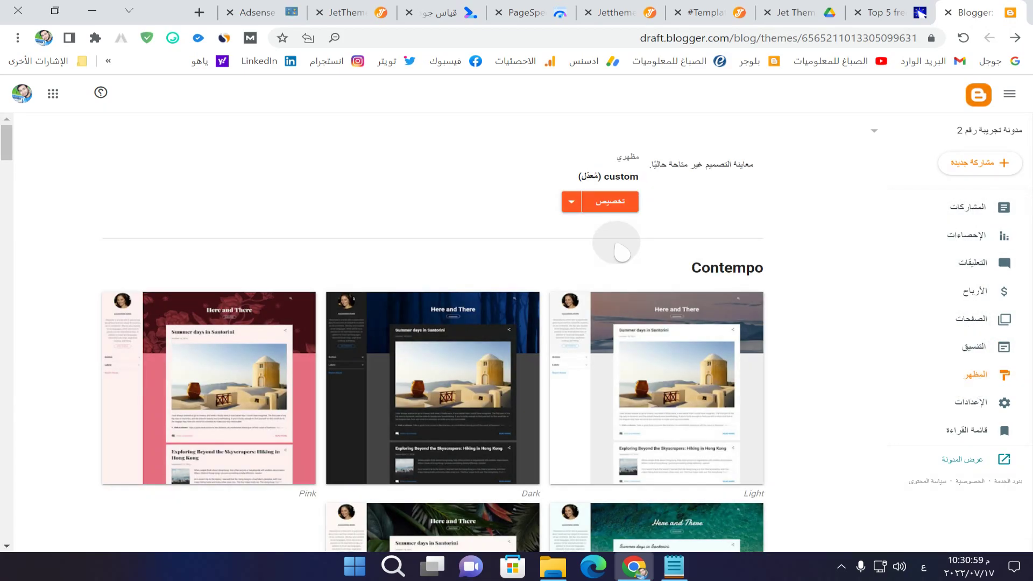
left_click(525, 316)
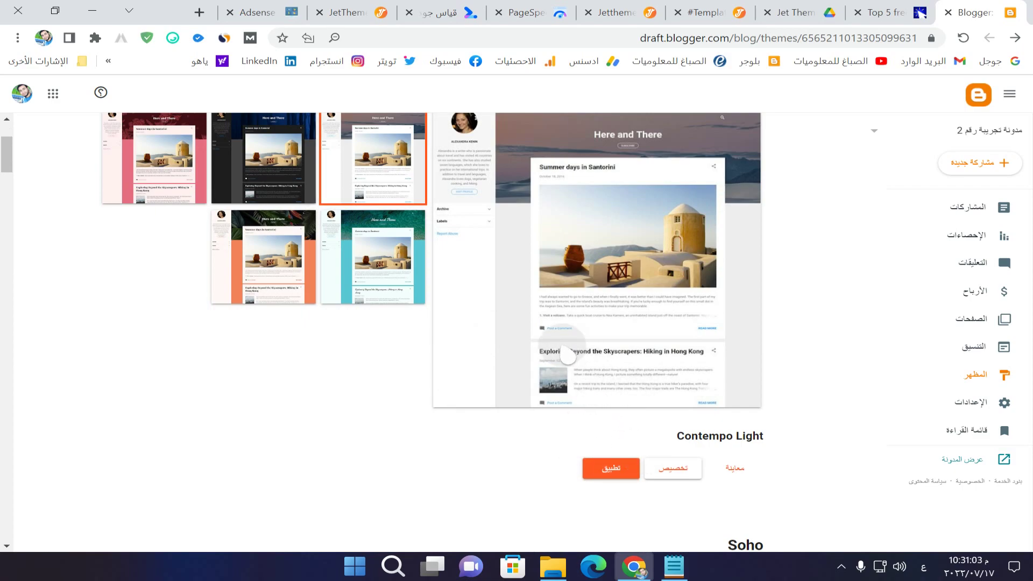
scroll(568, 355, "up", 3)
scroll(559, 350, "down", 3)
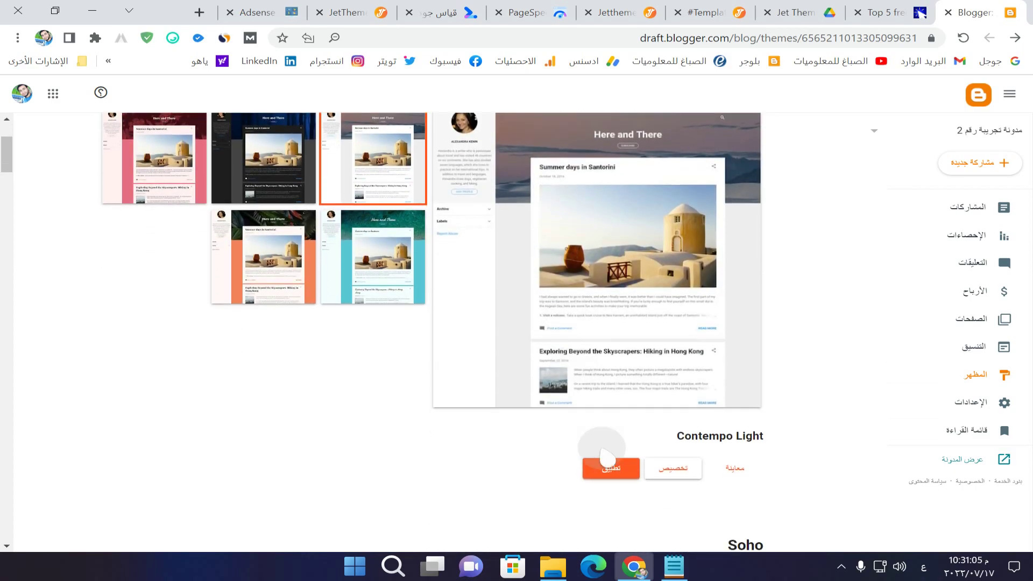
left_click(611, 468)
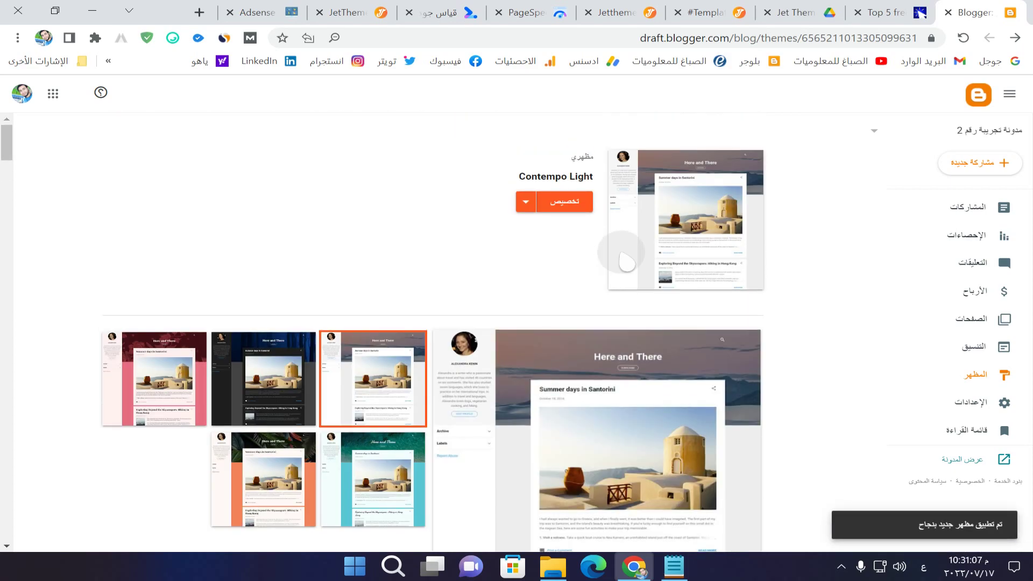
Open the theme's HTML for editing and replace all of its code with the copied blank.xml code.
left_click(531, 211)
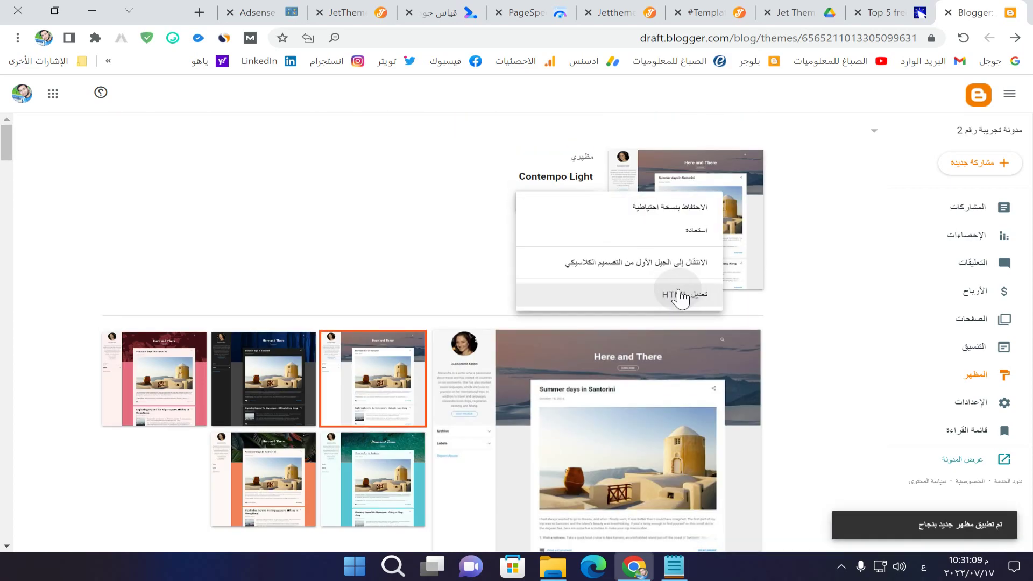
left_click(679, 294)
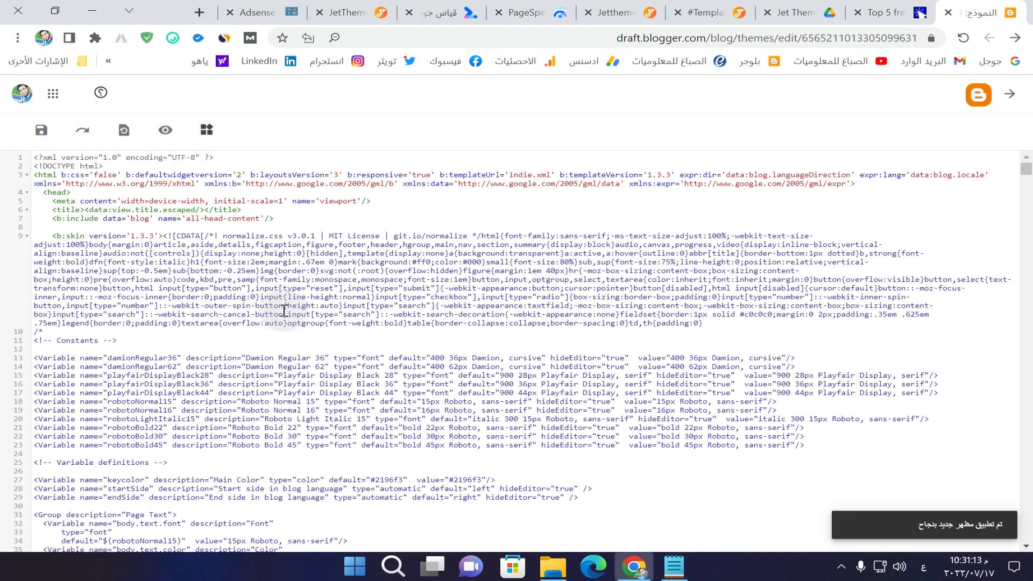
key("ctrl+a")
key("Delete")
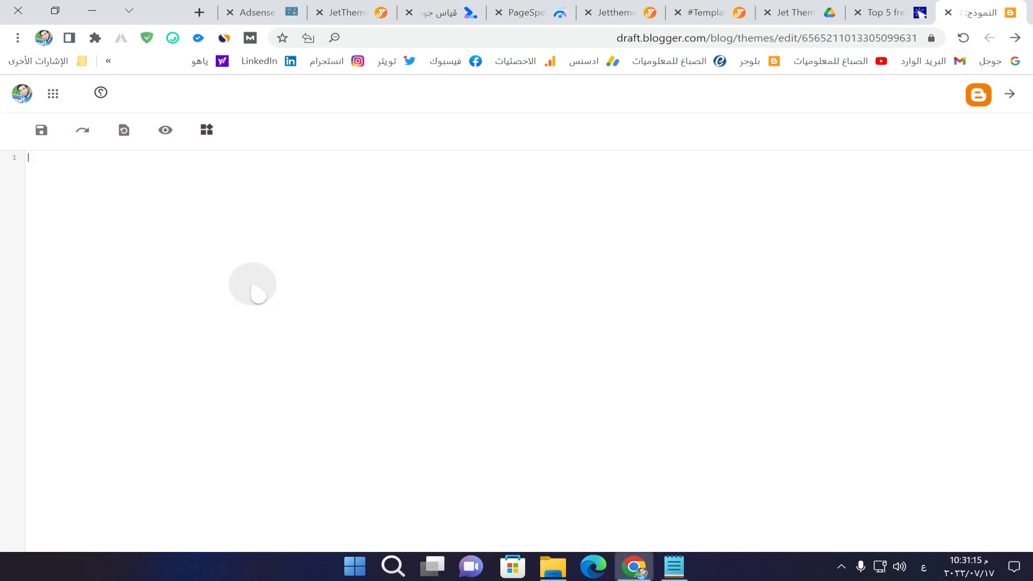
right_click(214, 226)
left_click(353, 339)
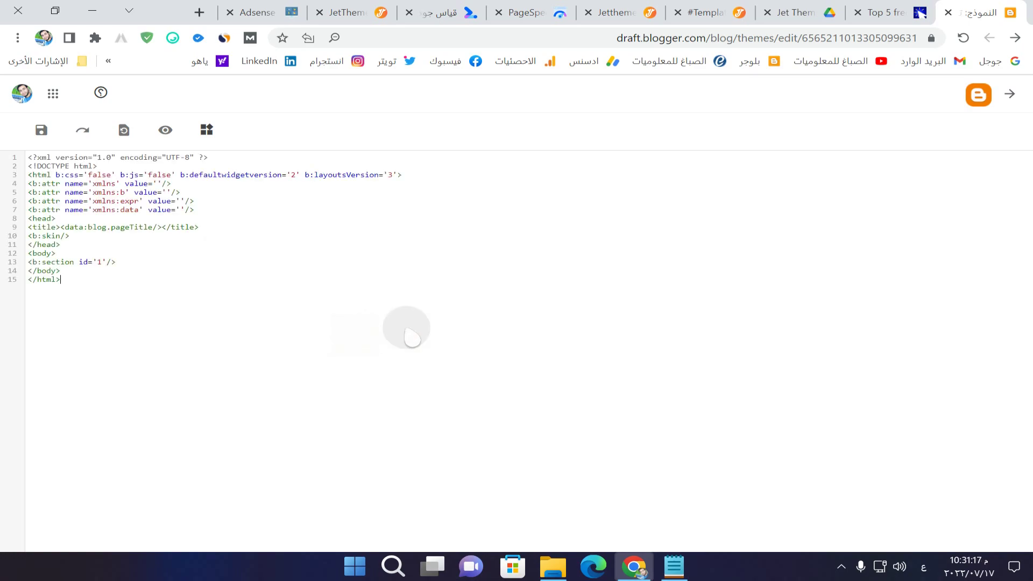
Switch to File Explorer to point out blank.xml as the first file, then return to the theme code in Chrome.
left_click(553, 567)
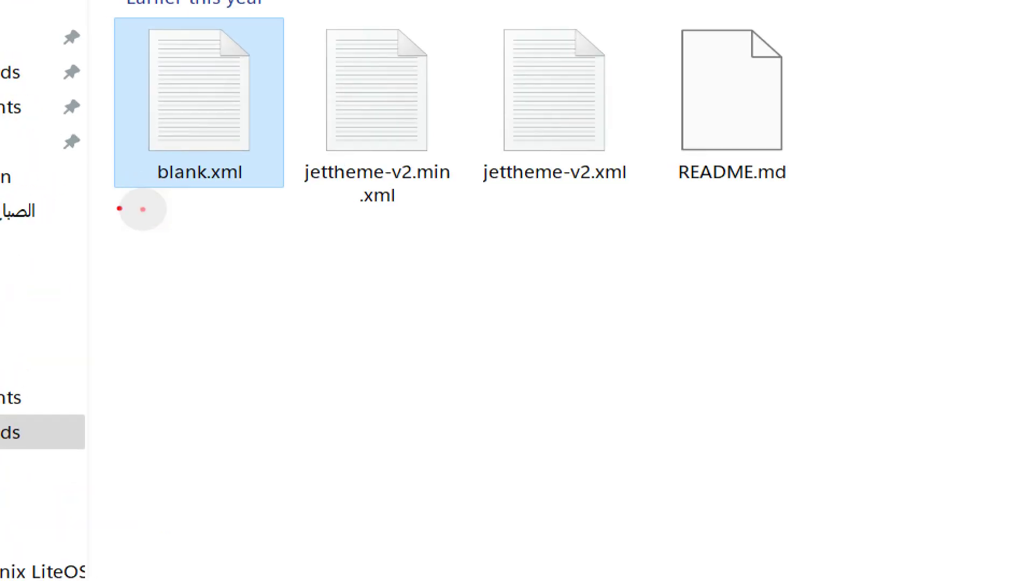
mouse_move(120, 208)
left_mouse_down()
mouse_move(334, 92)
mouse_move(130, 194)
mouse_move(144, 201)
left_mouse_up()
left_click_drag(235, 274, 236, 460)
left_click(246, 251)
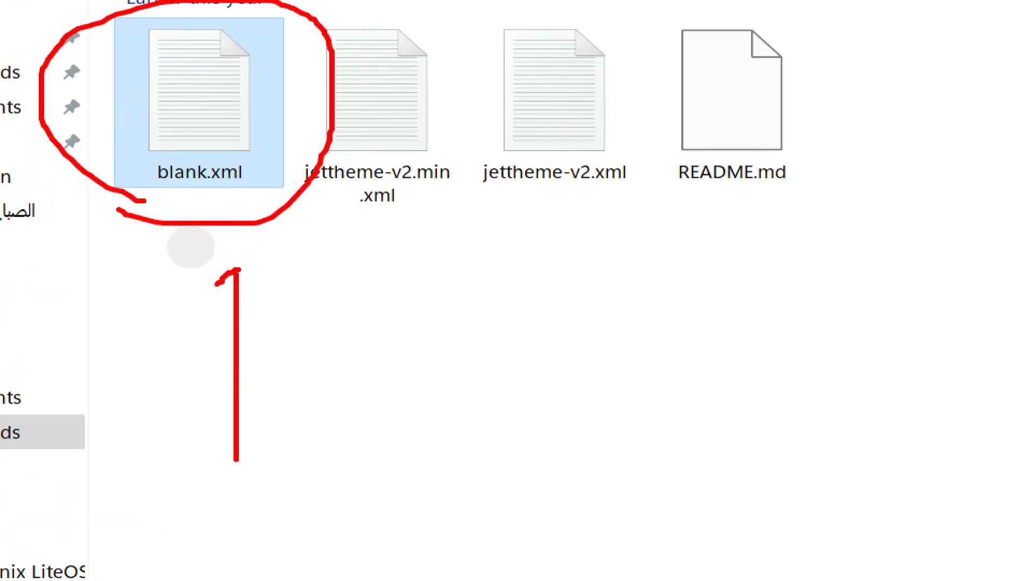
left_click(214, 456)
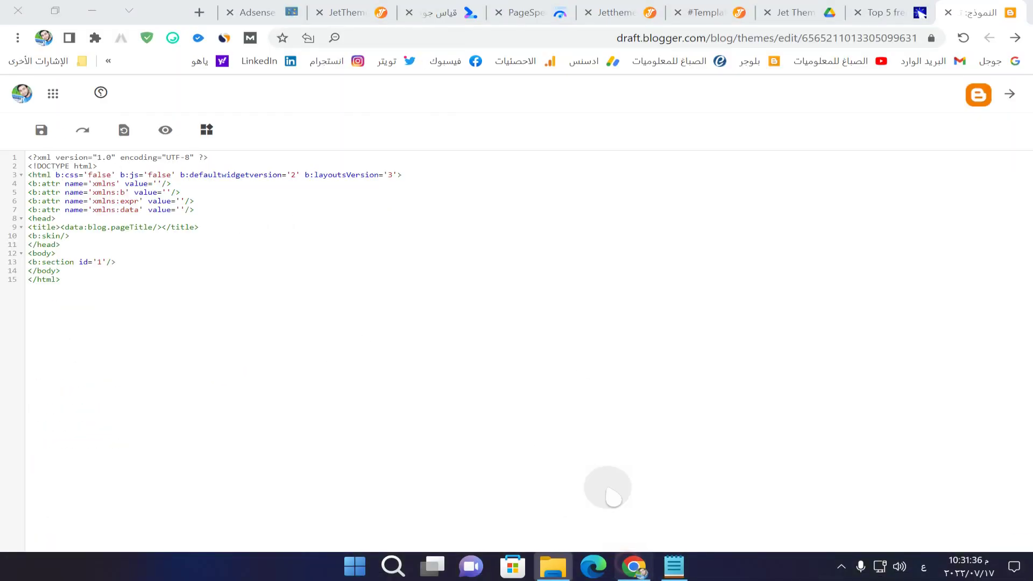
Save the theme with the blank.xml code, then cut all the code out of the editor.
left_click(143, 287)
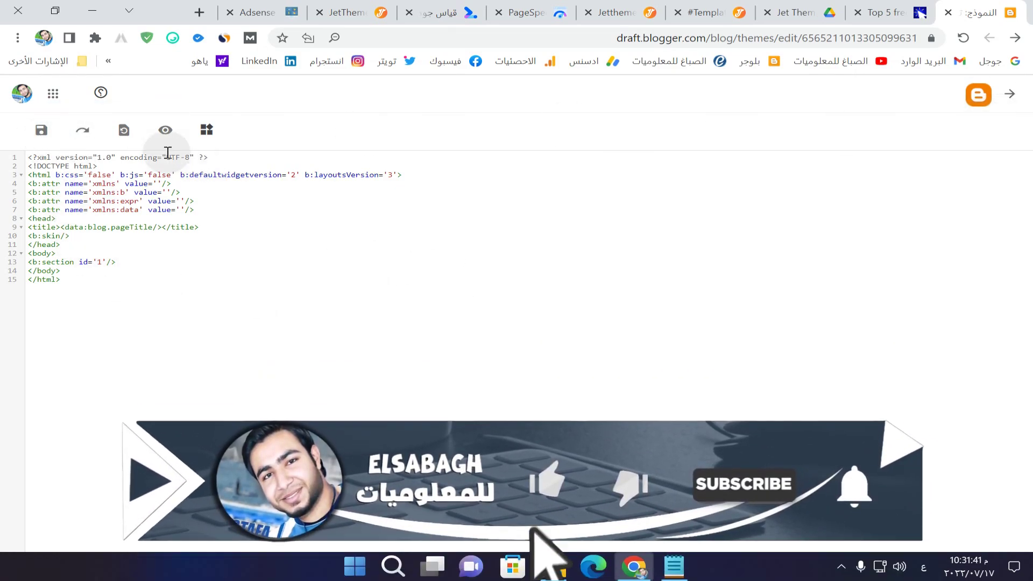
left_click(45, 137)
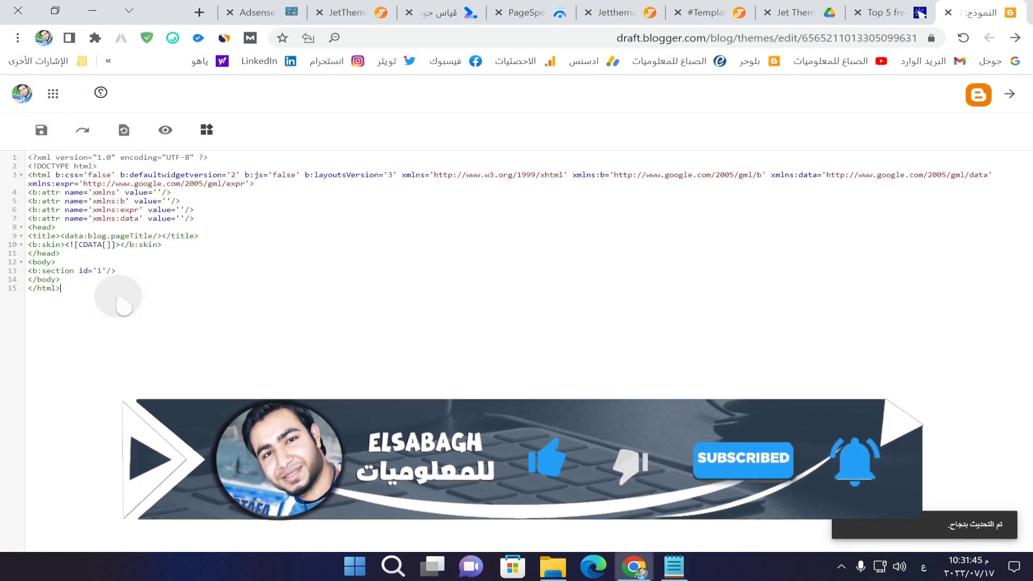
key("ctrl+a")
key("ctrl+x")
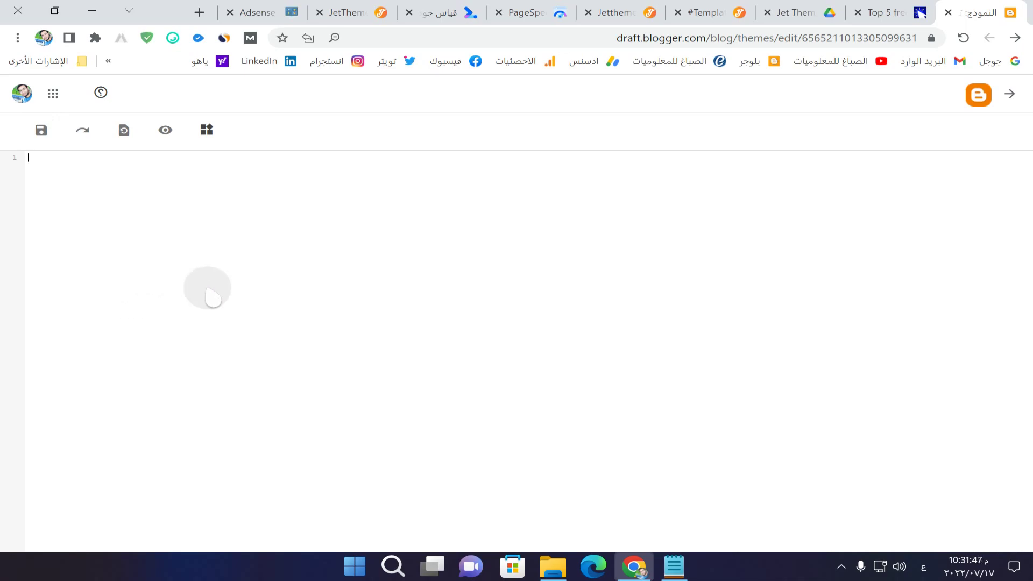
Close blank.xml in Notepad and switch to the core-main folder in File Explorer.
left_click(673, 559)
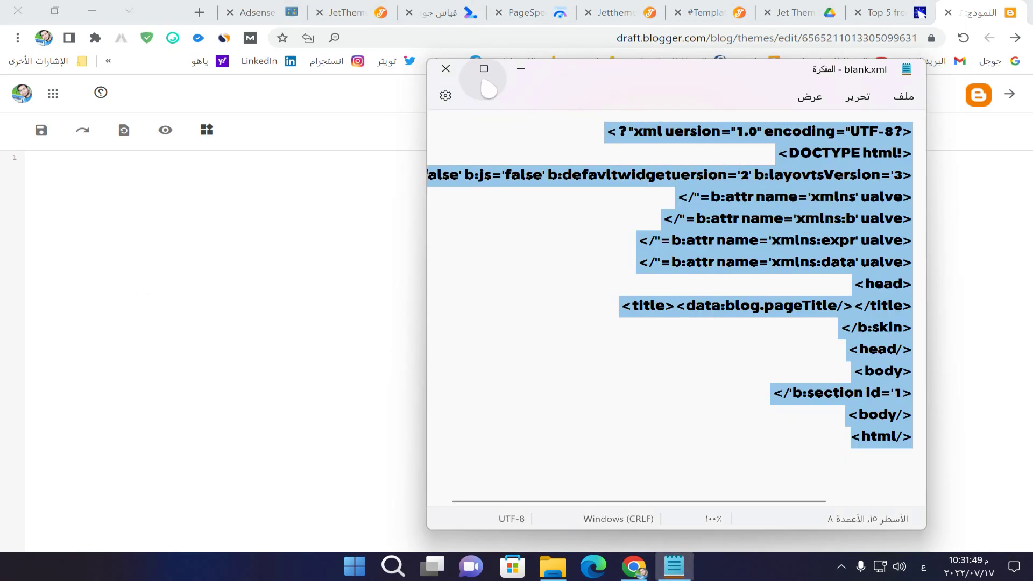
left_click(445, 68)
left_click(573, 564)
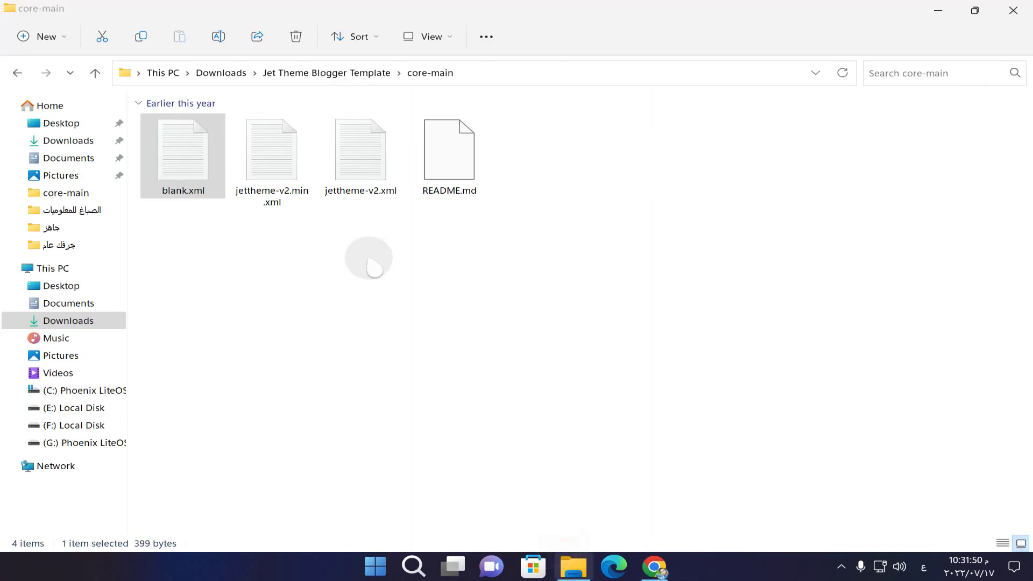
Open jettheme-v2.min.xml in Notepad, copy its entire code and minimize the file.
left_click(274, 167)
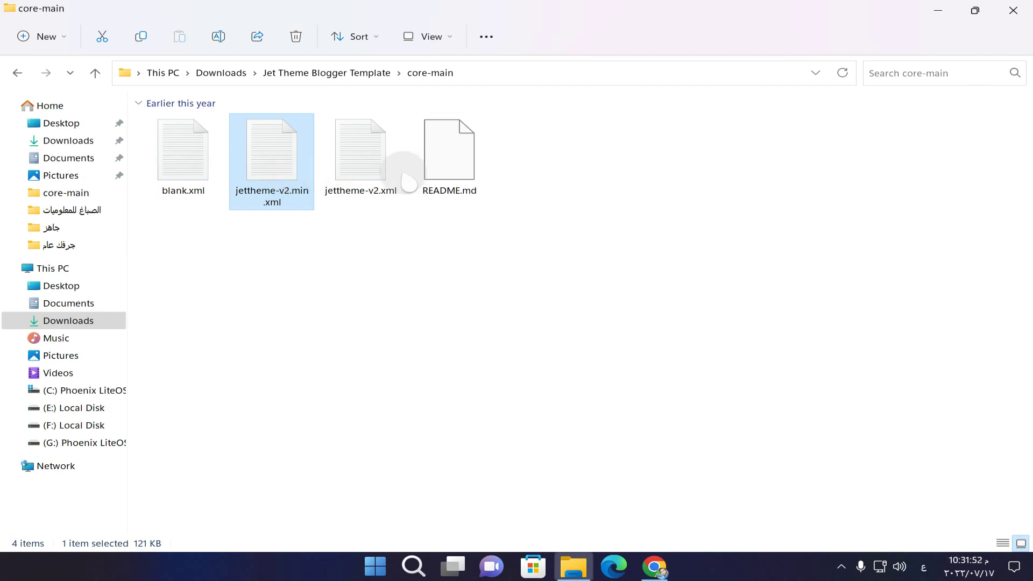
double_click(277, 155)
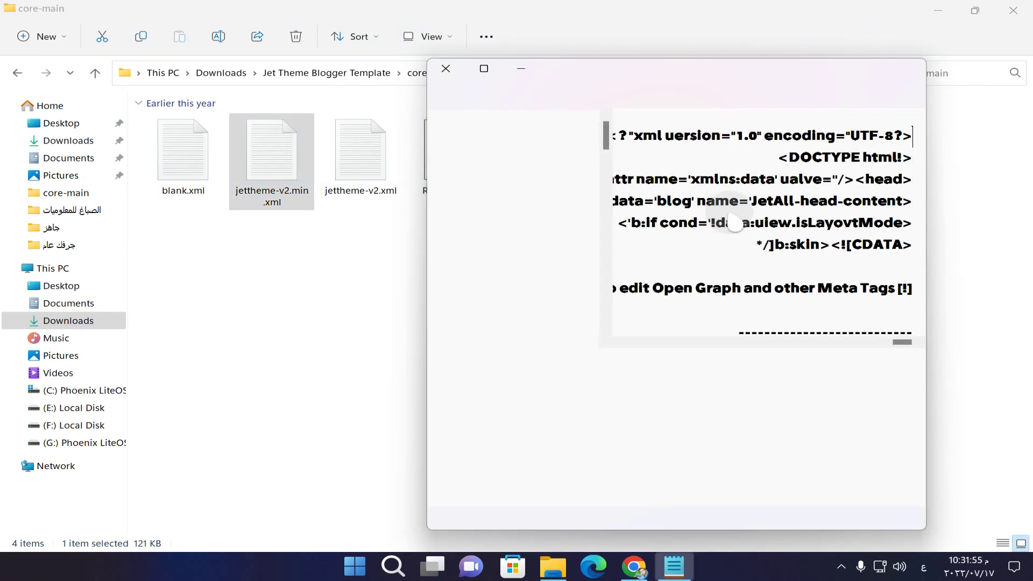
left_click(679, 161)
key("ctrl+a")
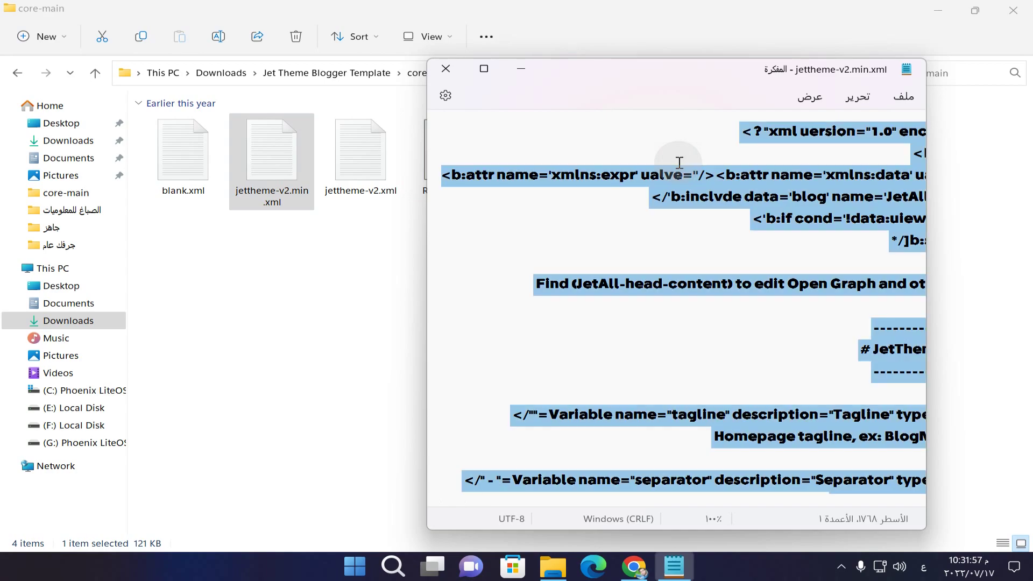
right_click(831, 210)
left_click(754, 260)
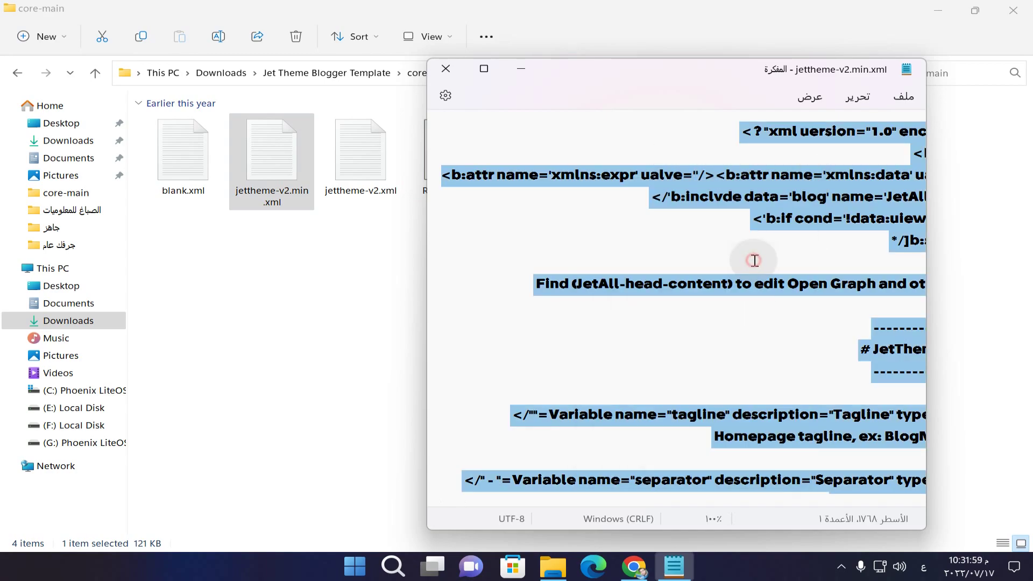
left_click(670, 562)
Switch to Chrome, paste the jettheme-v2.min.xml code into the empty theme editor and save the theme.
left_click(632, 564)
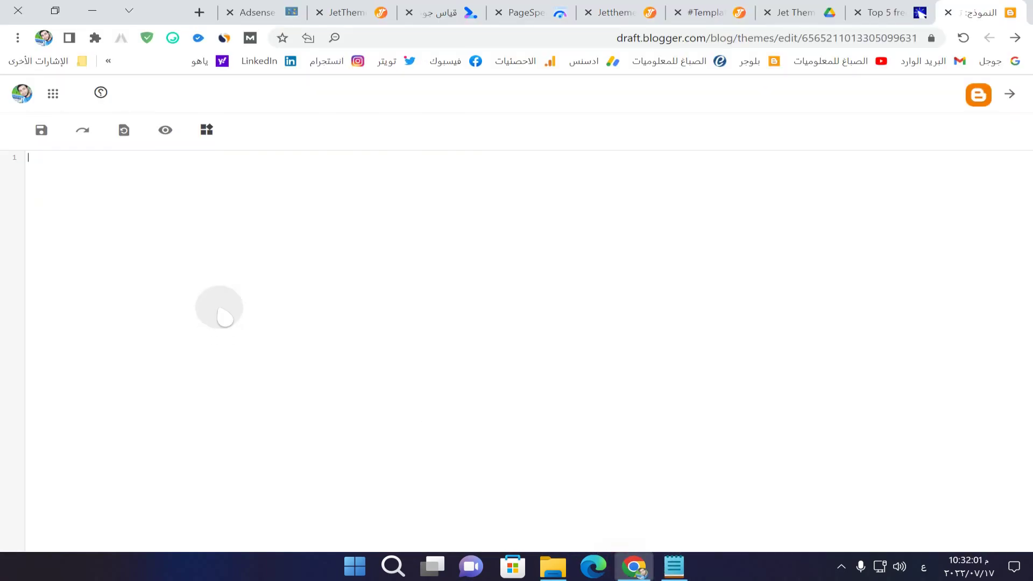
right_click(217, 186)
left_click(336, 295)
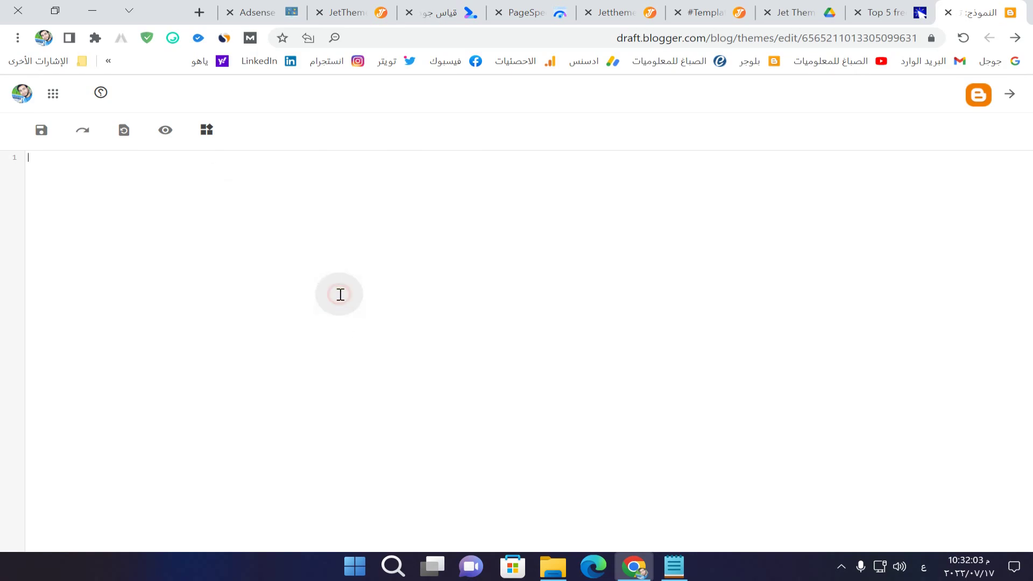
left_click(43, 131)
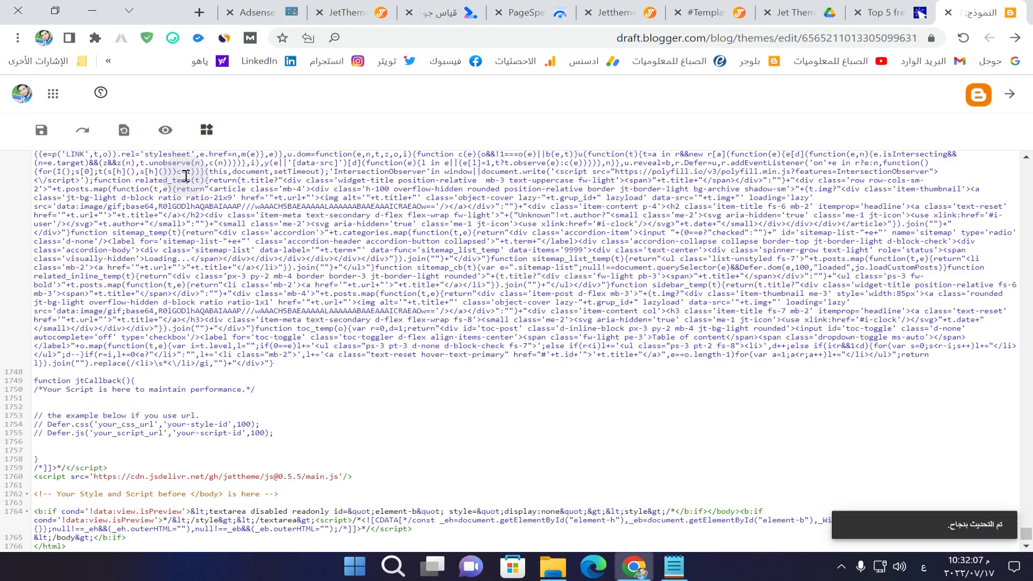
Leave the theme code editor, open the blog's layout page and review the JetTheme sections from header to footer.
left_click(1012, 94)
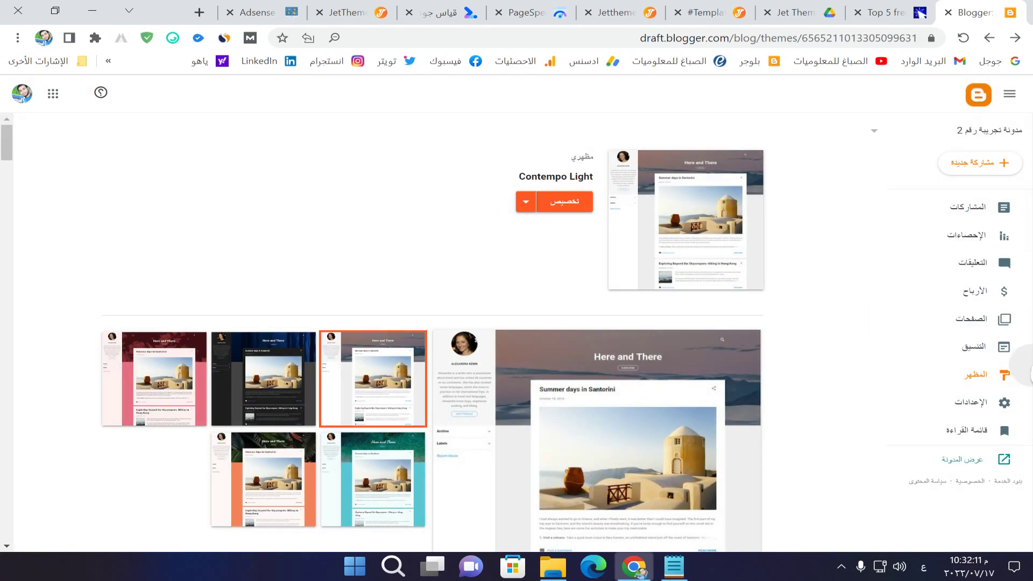
left_click(982, 347)
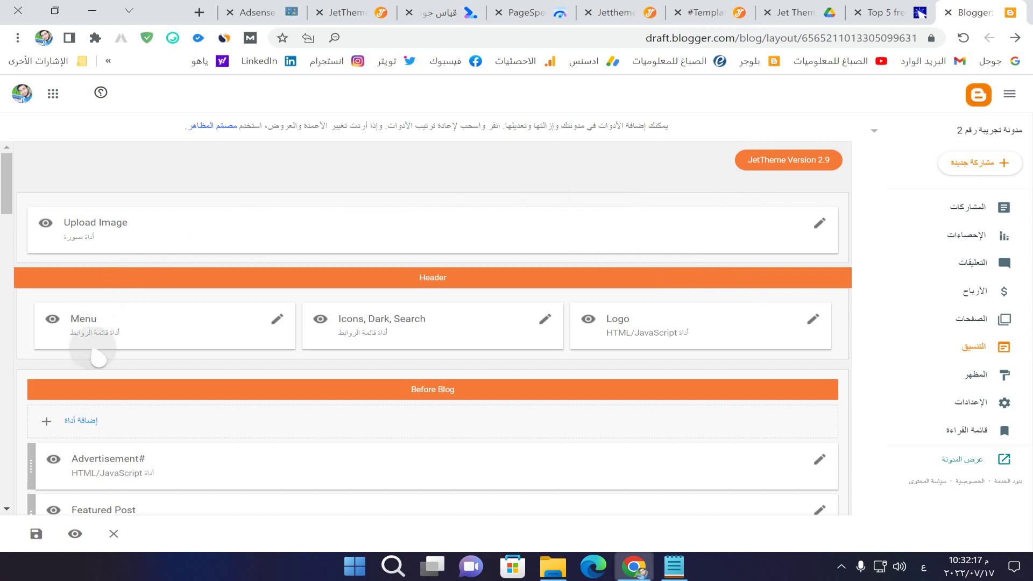
scroll(98, 357, "down", 15)
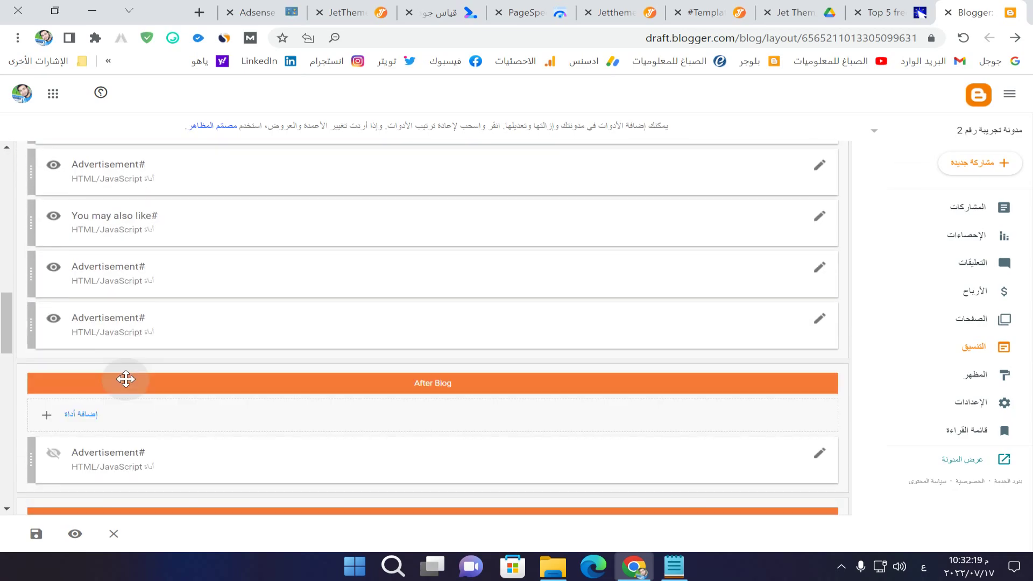
scroll(125, 379, "down", 10)
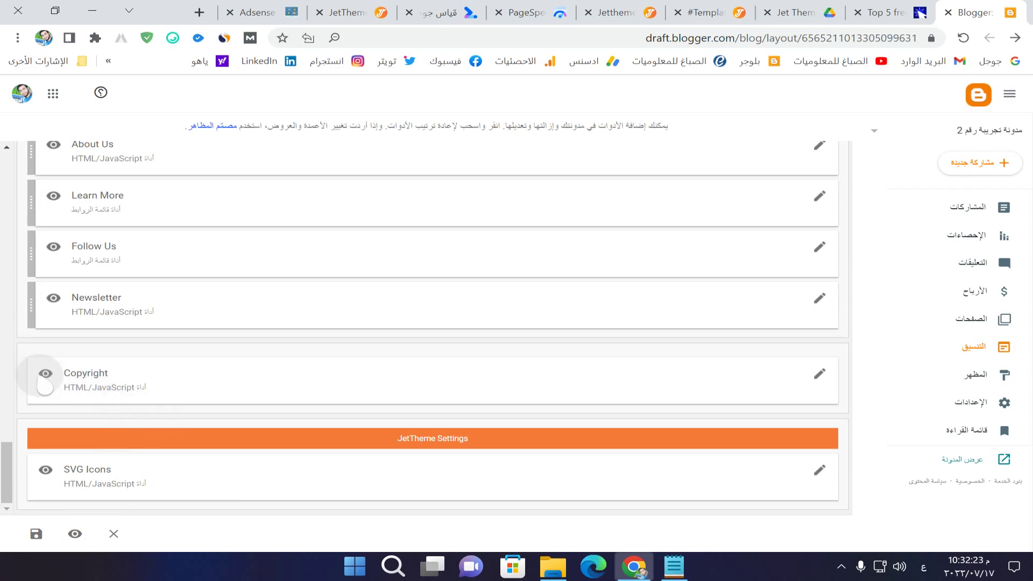
scroll(44, 386, "up", 8)
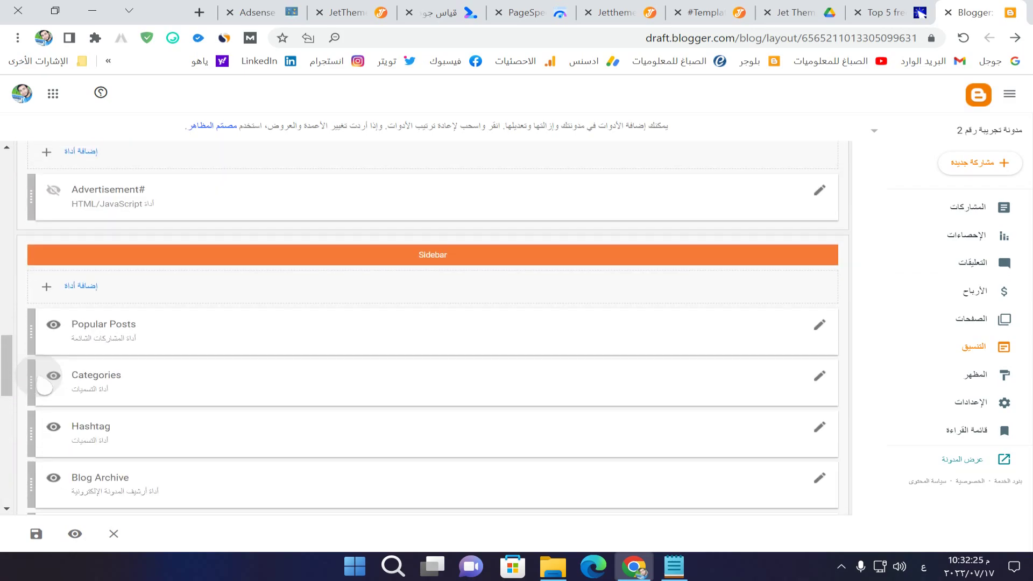
scroll(44, 386, "up", 10)
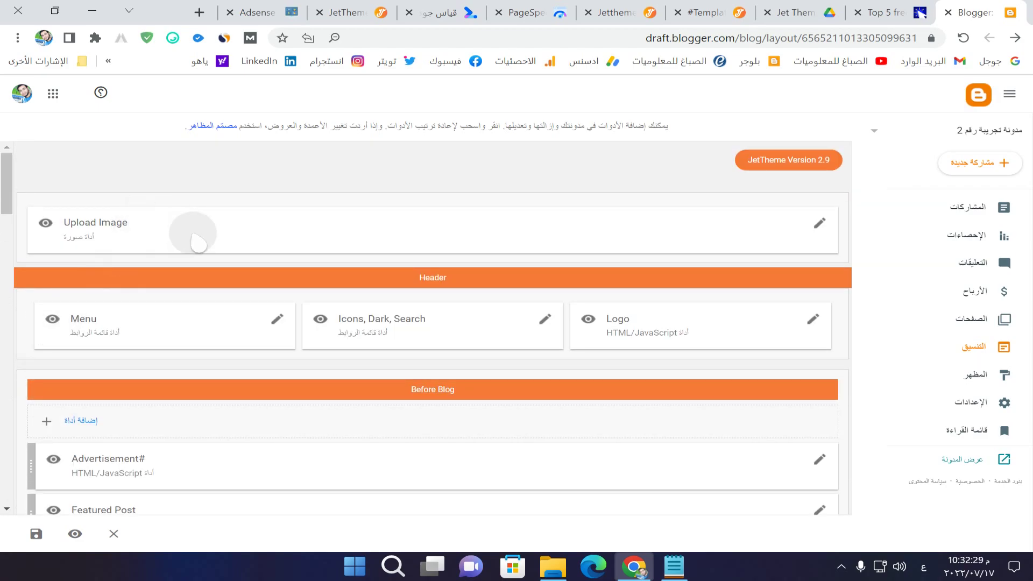
Open the Upload Image gadget at the start of the layout, examine its caption, link and image options, and close it.
left_click(818, 224)
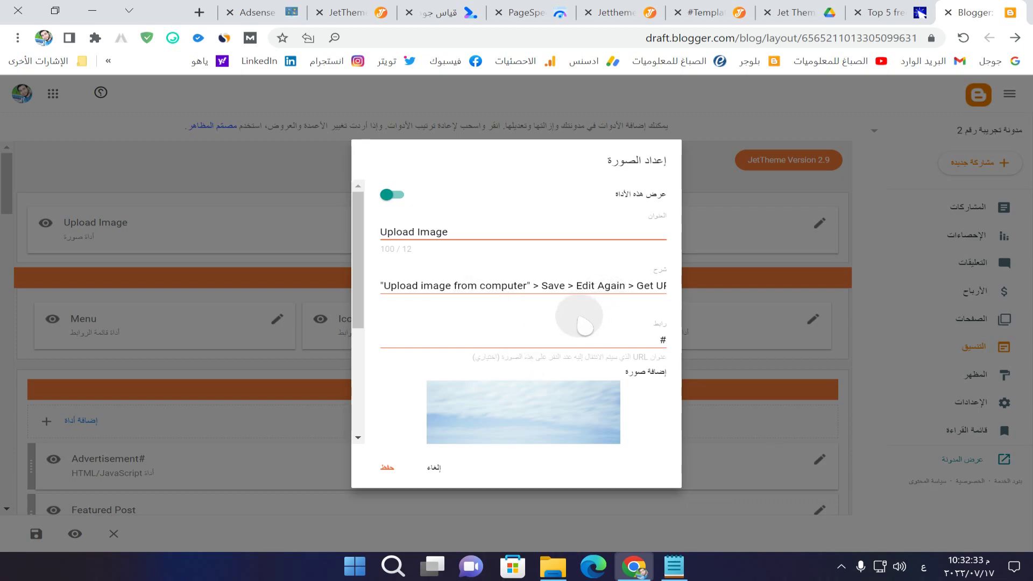
scroll(543, 304, "down", 4)
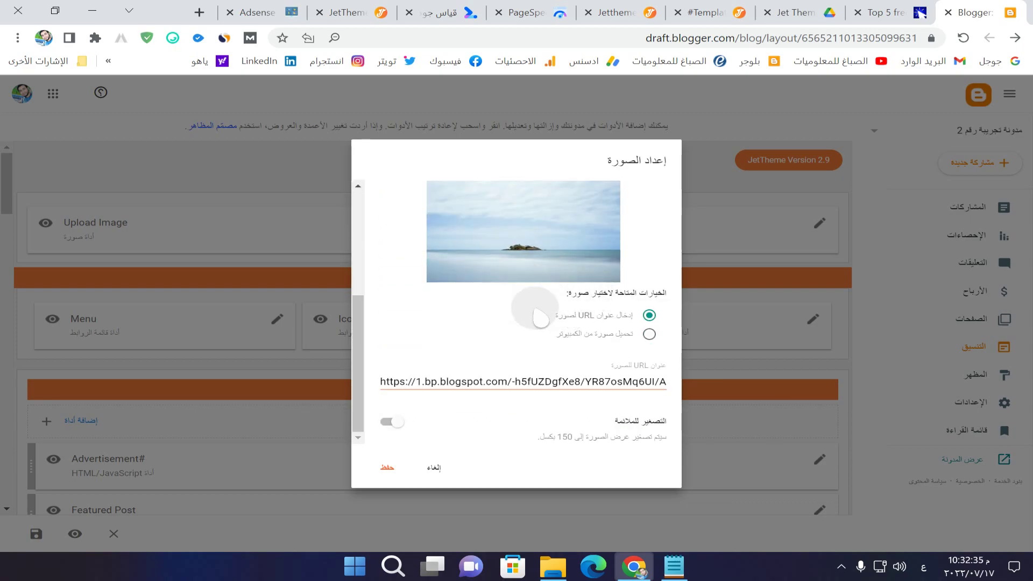
scroll(536, 315, "up", 3)
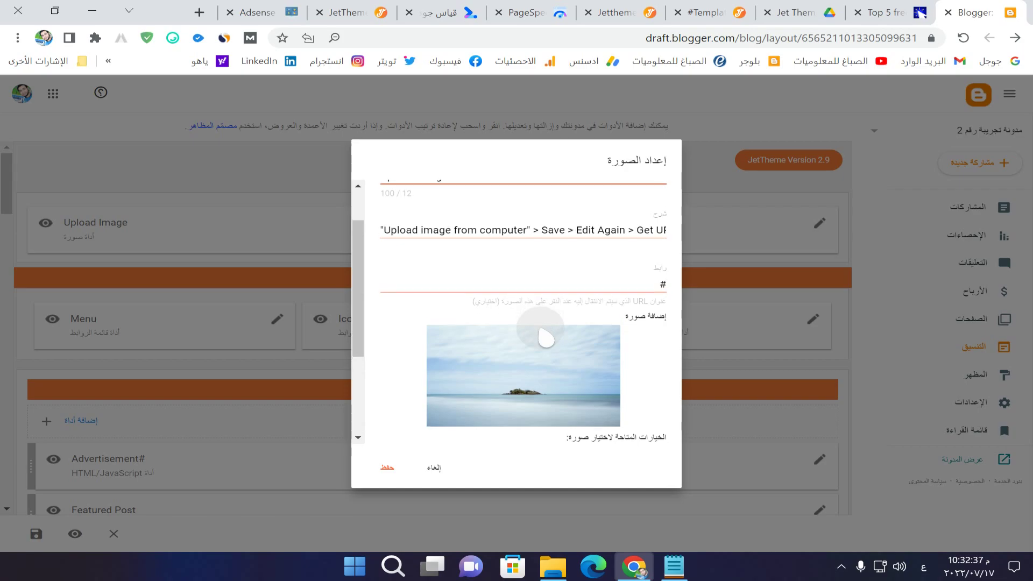
scroll(544, 323, "down", 3)
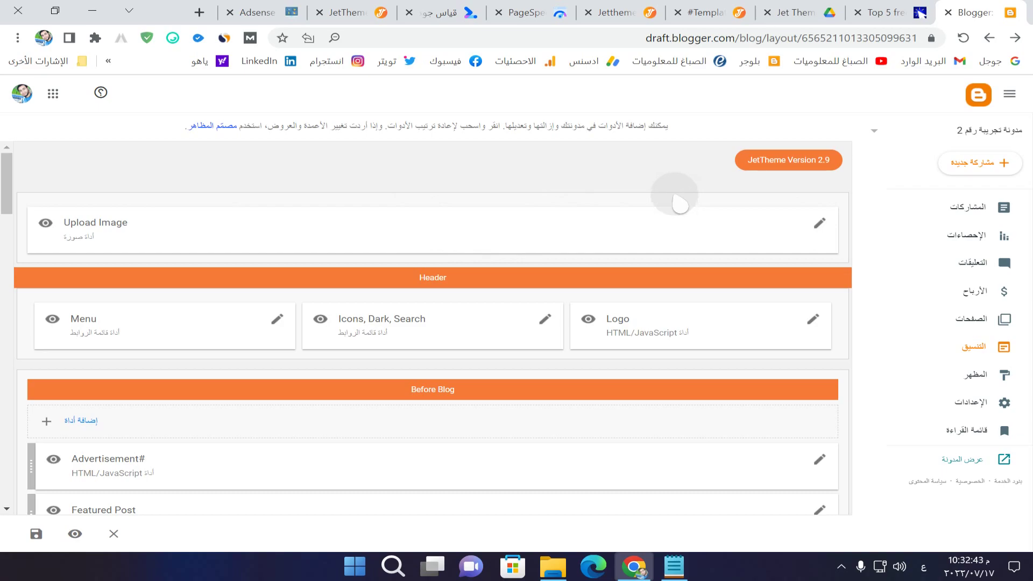
Open the Menu gadget in the Header section, examine its links and compare them with the Jettheme demo site's navigation.
scroll(548, 252, "down", 1)
scroll(547, 245, "up", 1)
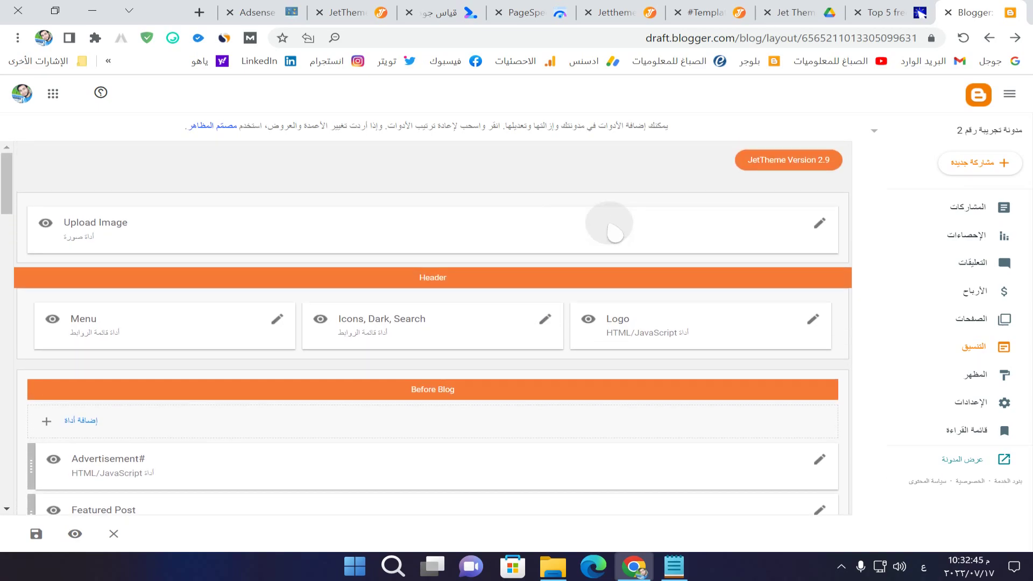
left_click(276, 324)
scroll(480, 312, "down", 3)
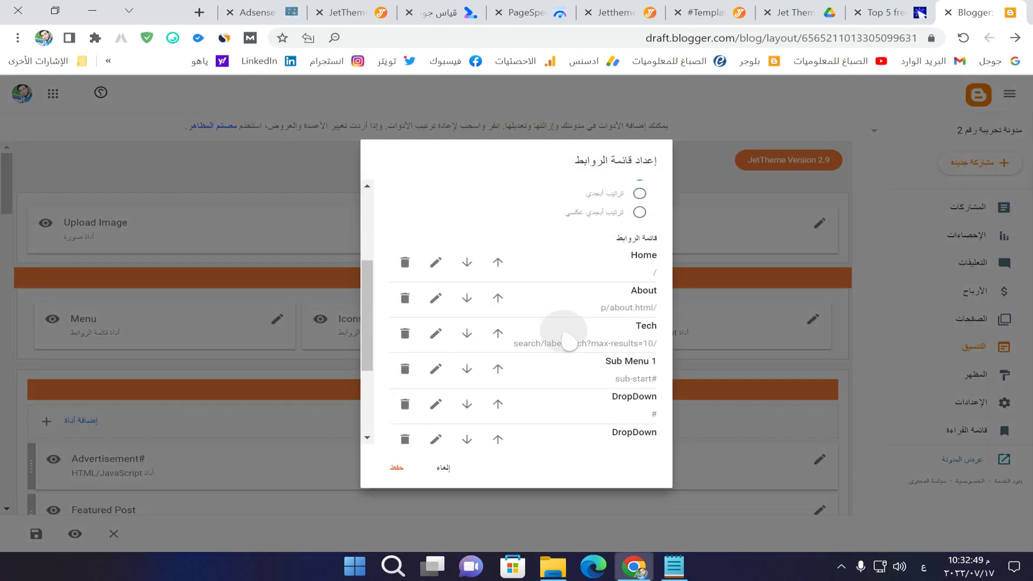
scroll(568, 342, "down", 1)
scroll(643, 271, "down", 2)
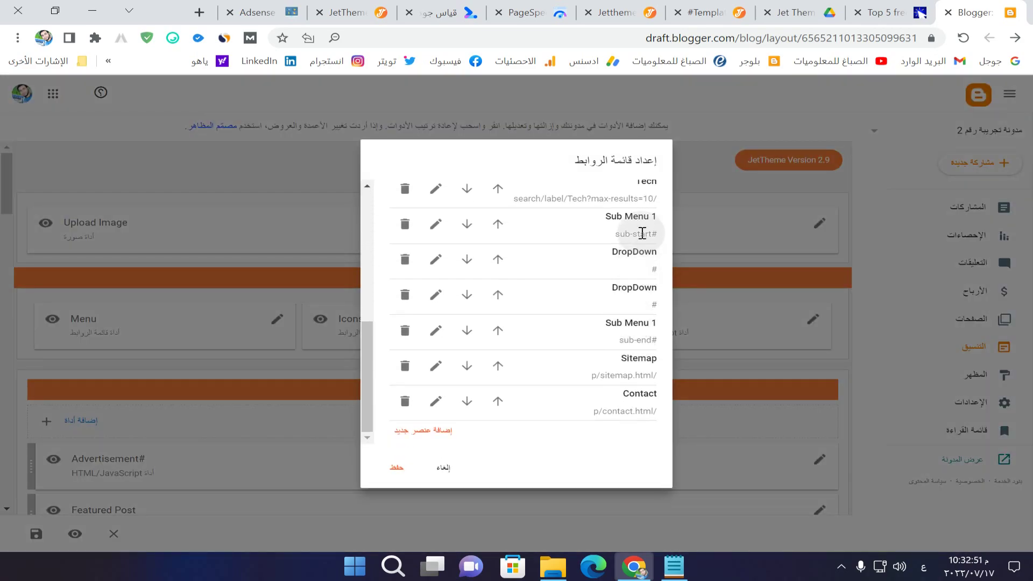
left_click(624, 12)
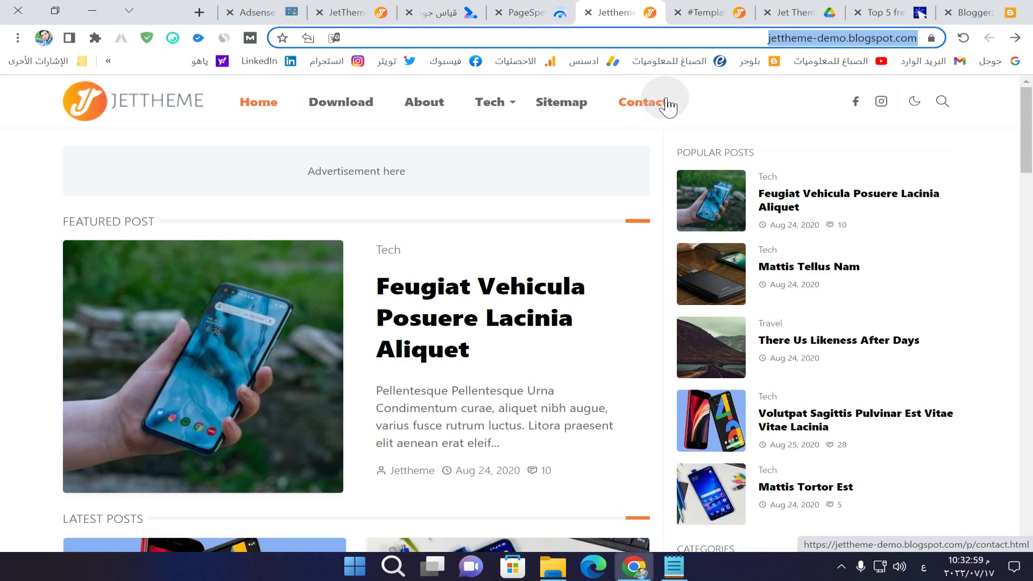
left_click(975, 12)
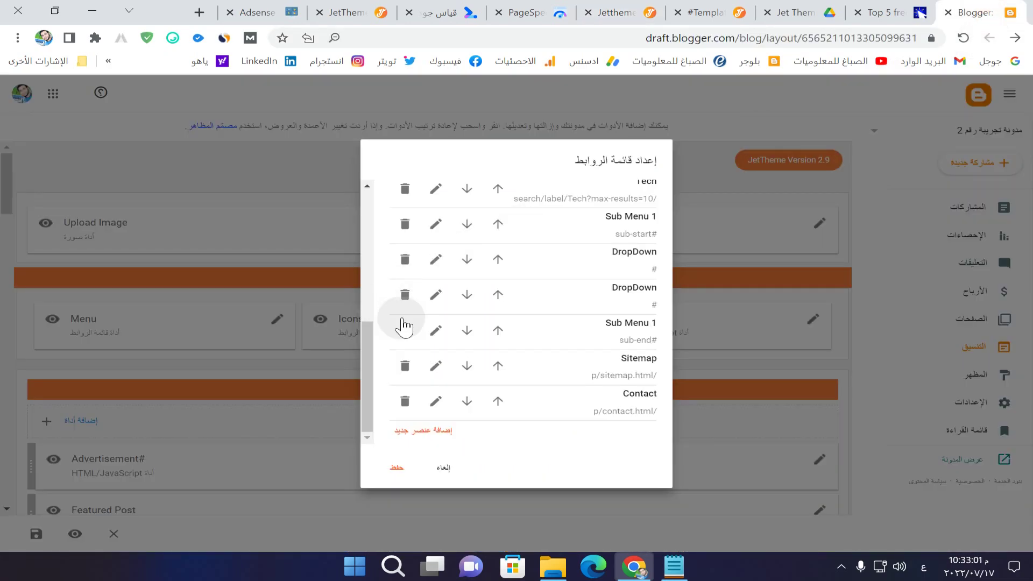
Review the Menu gadget's page links and Sub Menu 1 dropdown entries, and close it without saving.
scroll(538, 323, "up", 3)
scroll(595, 328, "down", 2)
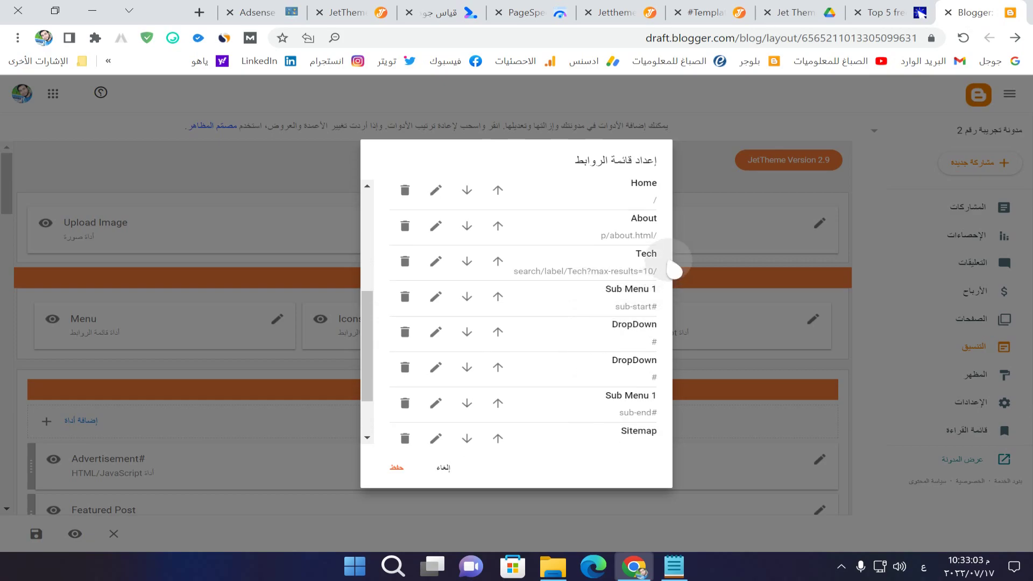
scroll(647, 237, "up", 1)
scroll(648, 326, "down", 2)
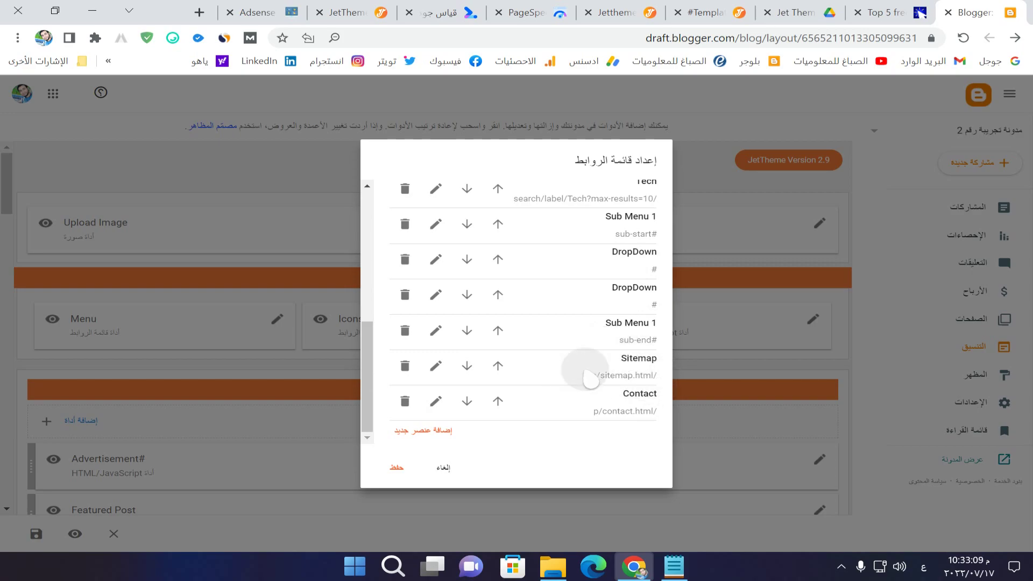
scroll(583, 298, "up", 1)
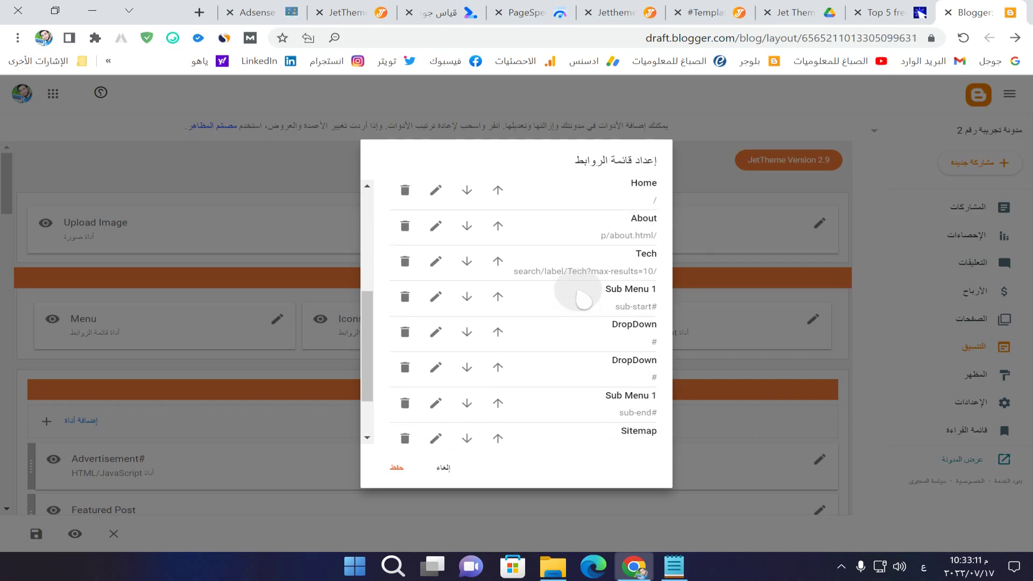
left_click(446, 468)
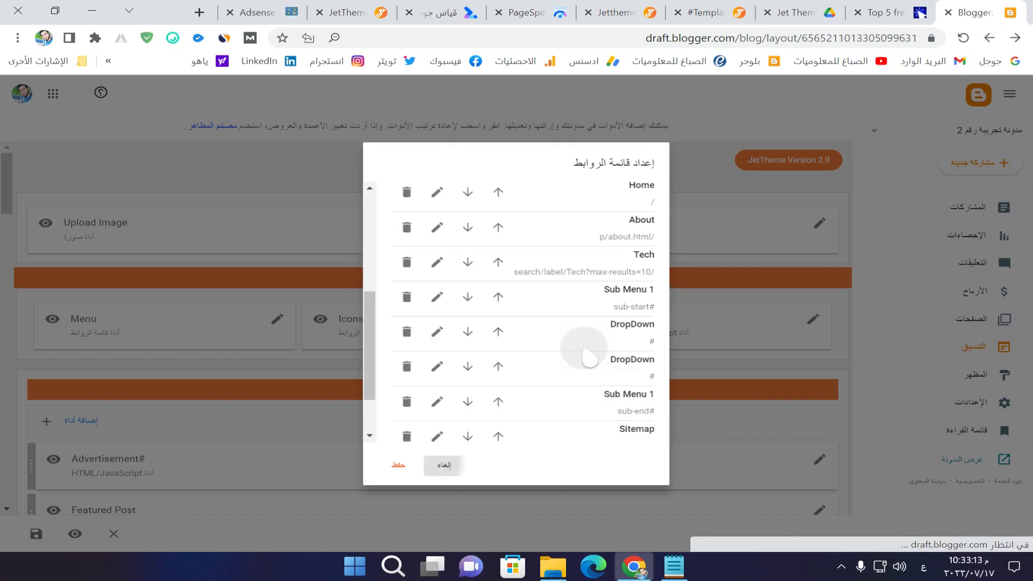
Examine the Icons, Dark, Search gadget's social links, compare them with the demo site's header, and close the gadget without saving.
left_click(544, 321)
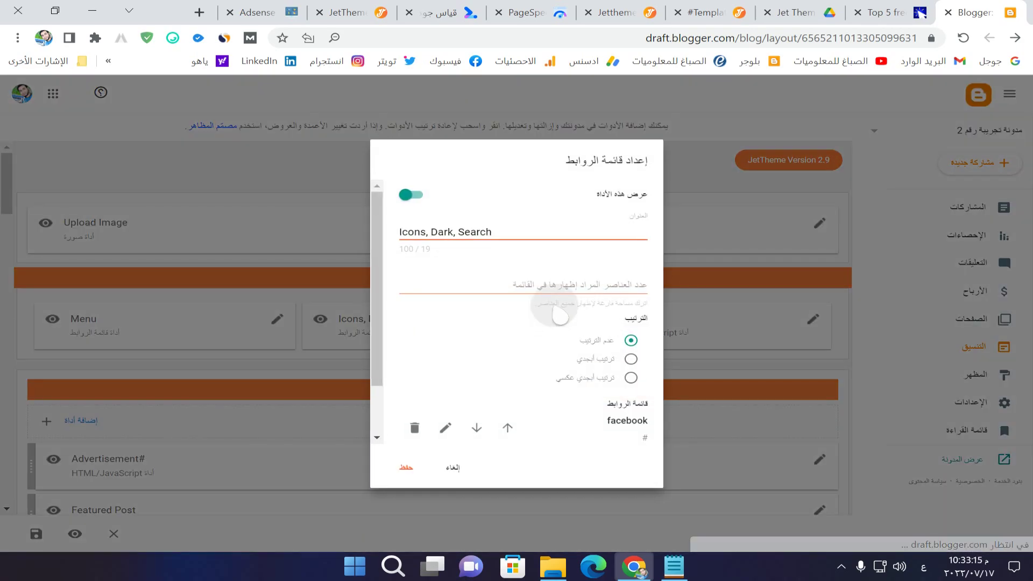
scroll(557, 301, "down", 1)
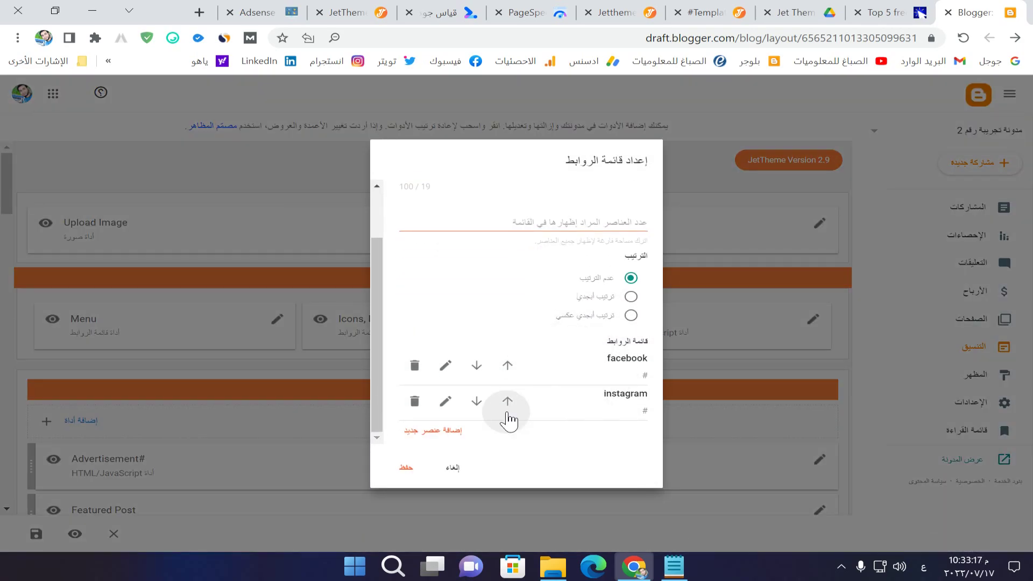
left_click(637, 16)
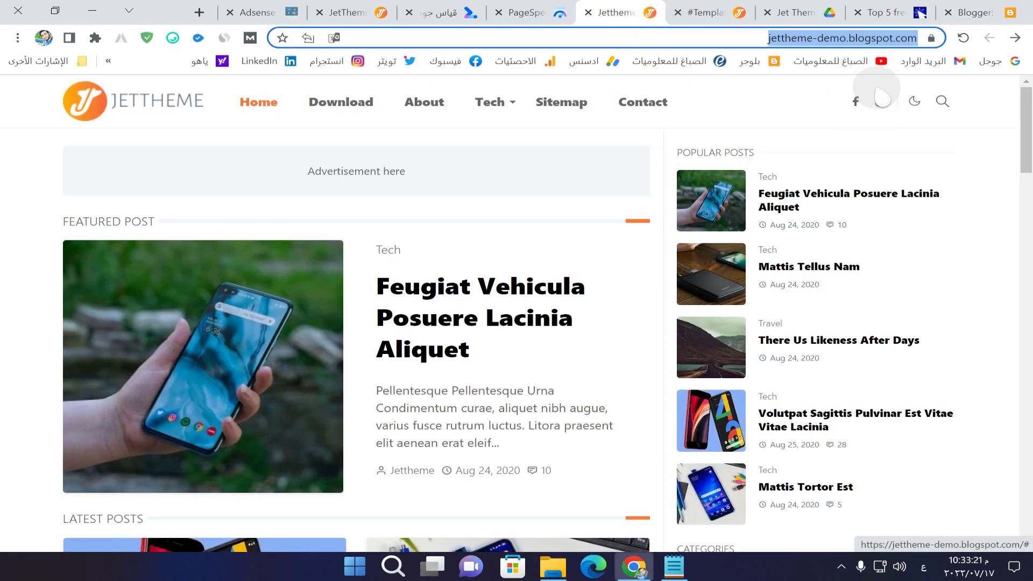
left_click(973, 12)
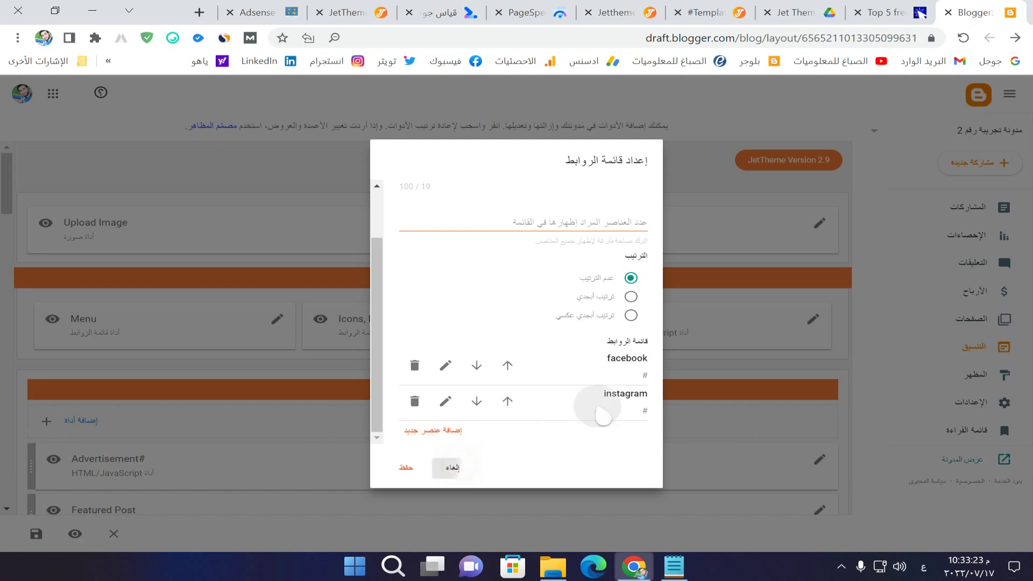
key("Escape")
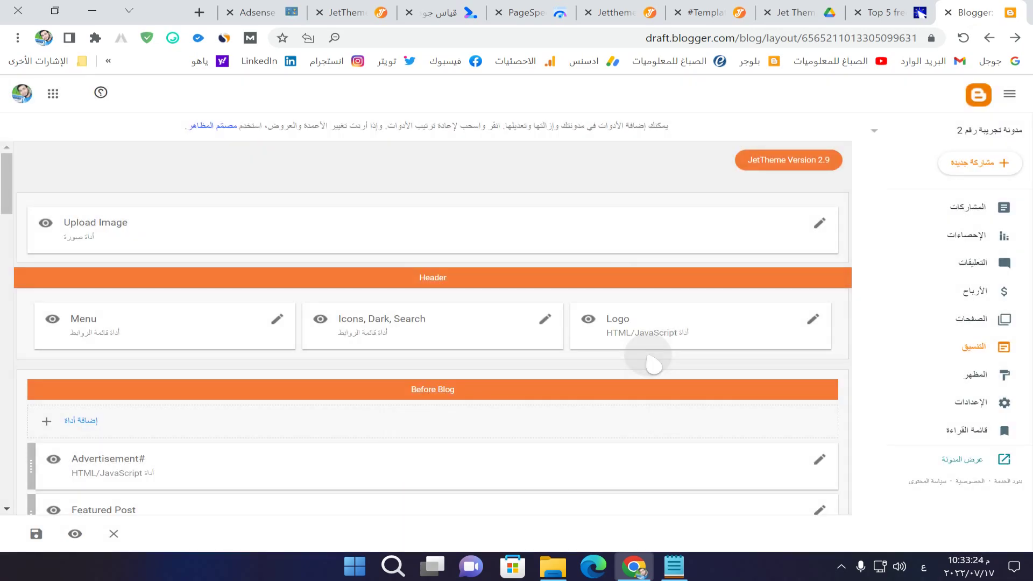
Open the Logo gadget, select its image URL, and open the demo site's header logo image in a new tab.
left_click(811, 323)
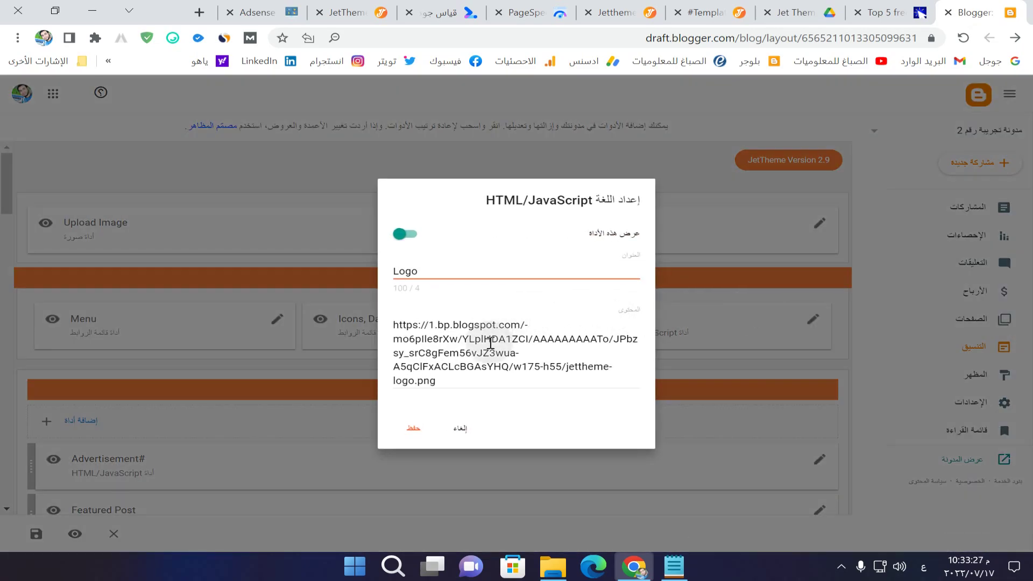
left_click_drag(483, 377, 396, 304)
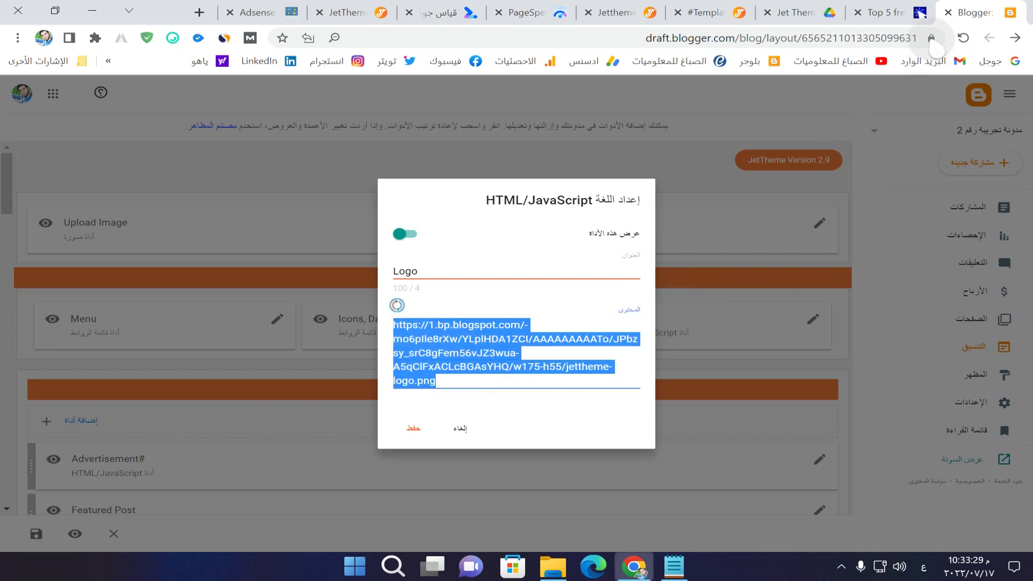
left_click(699, 11)
left_click(616, 12)
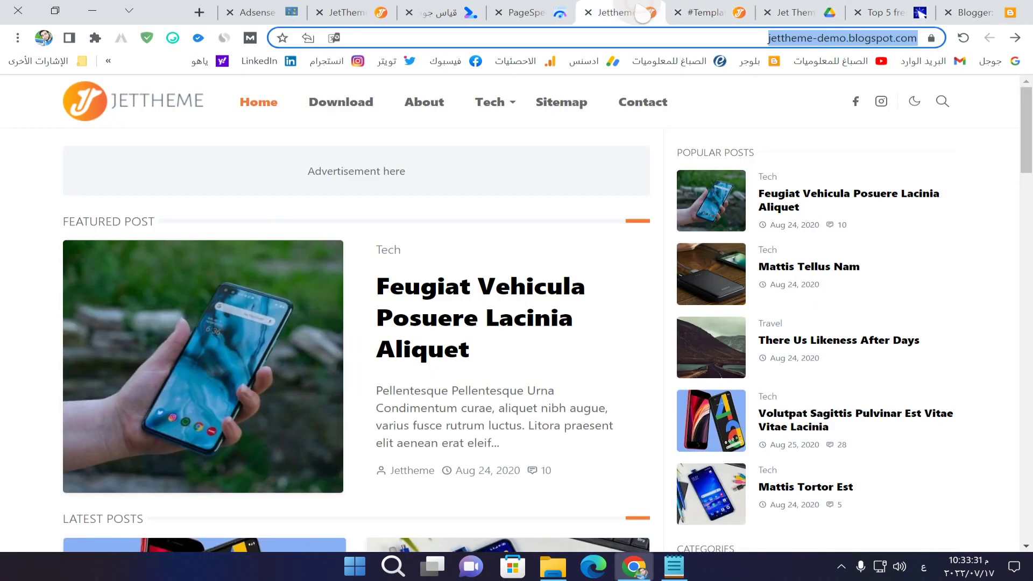
right_click(143, 110)
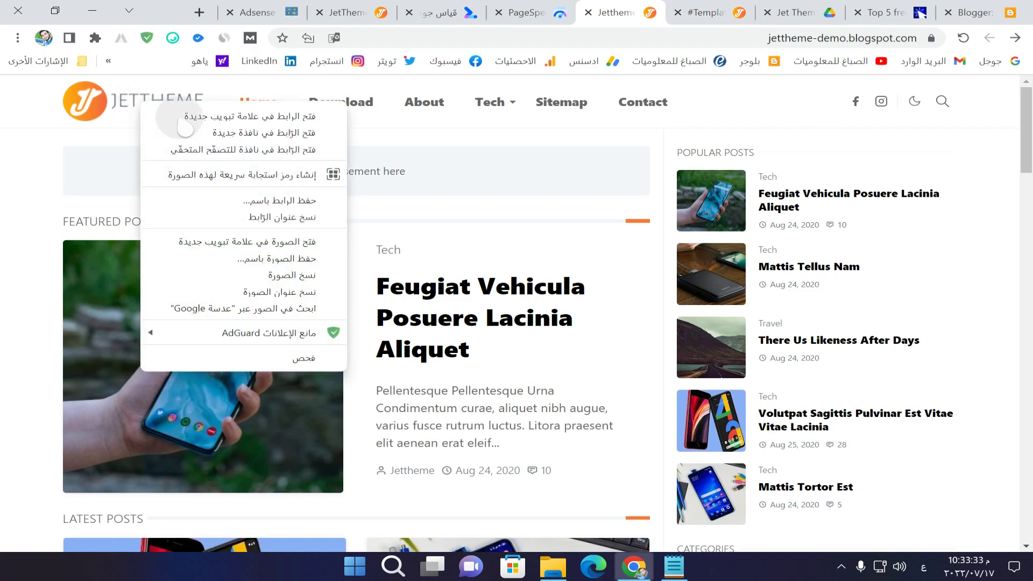
left_click(268, 241)
left_click(591, 13)
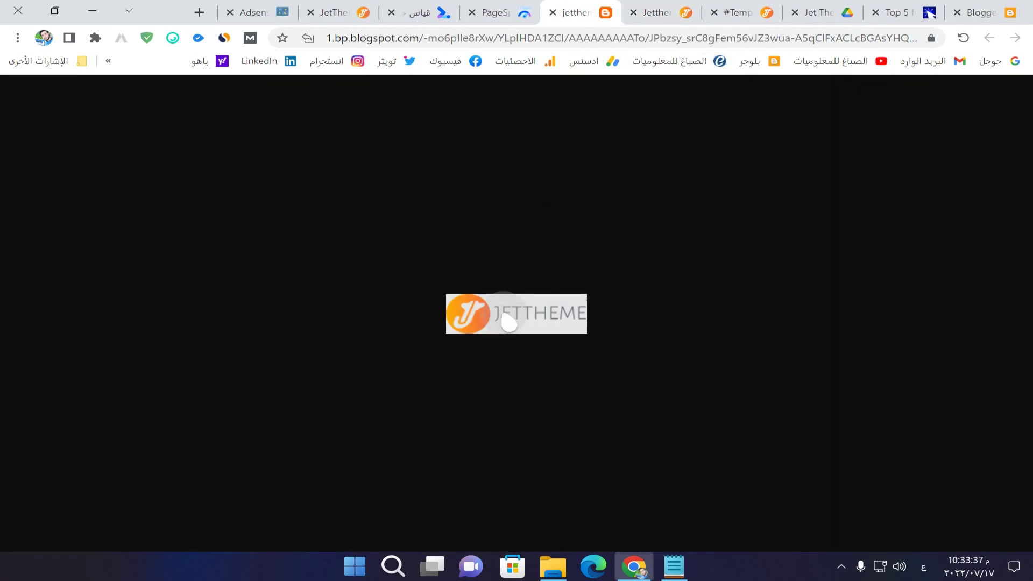
left_click_drag(508, 322, 779, 411)
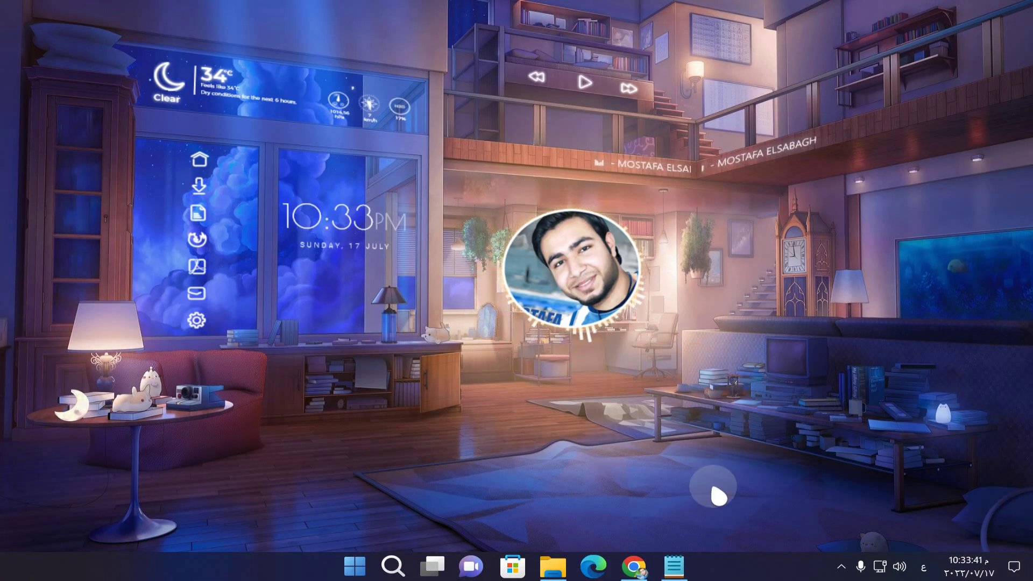
mouse_move(634, 565)
left_click(629, 528)
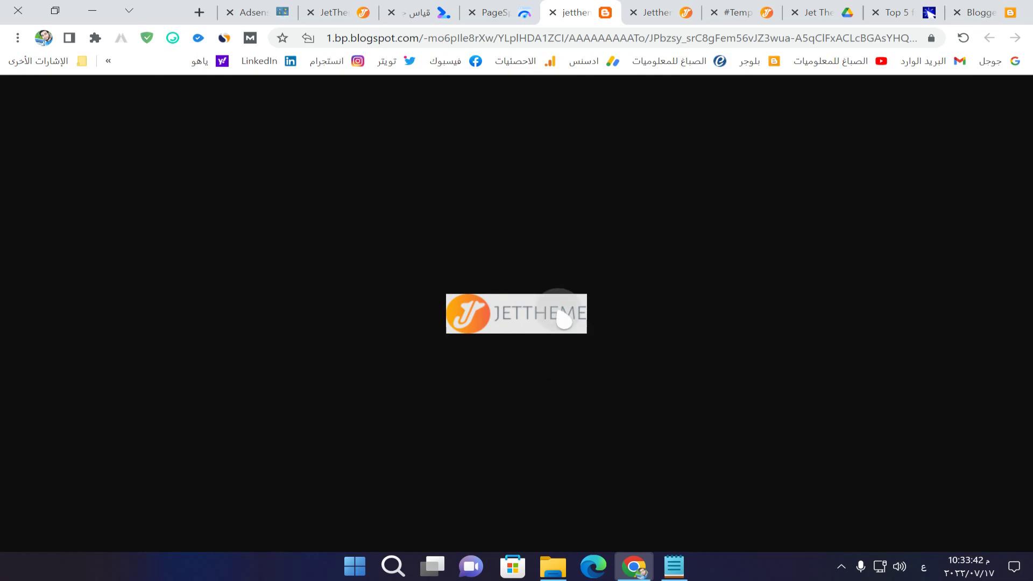
Return to the Blogger layout and save the Logo gadget with its existing image URL.
left_click(662, 12)
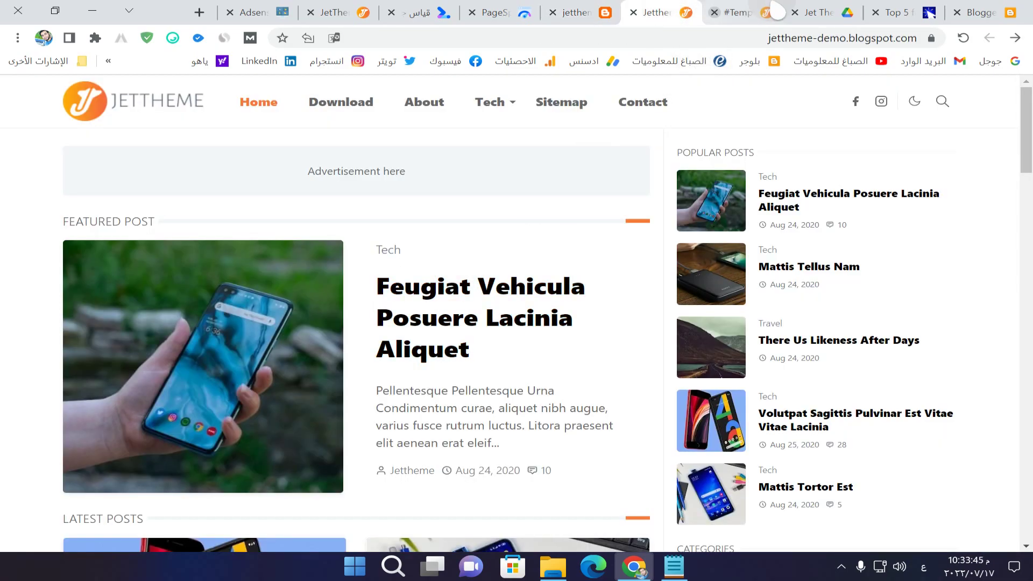
left_click(976, 12)
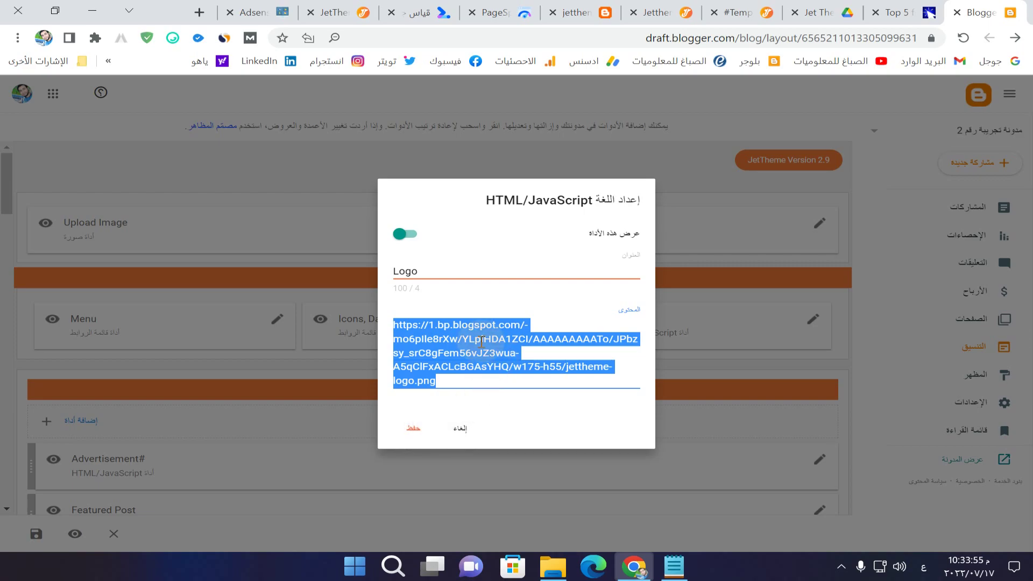
left_click(414, 427)
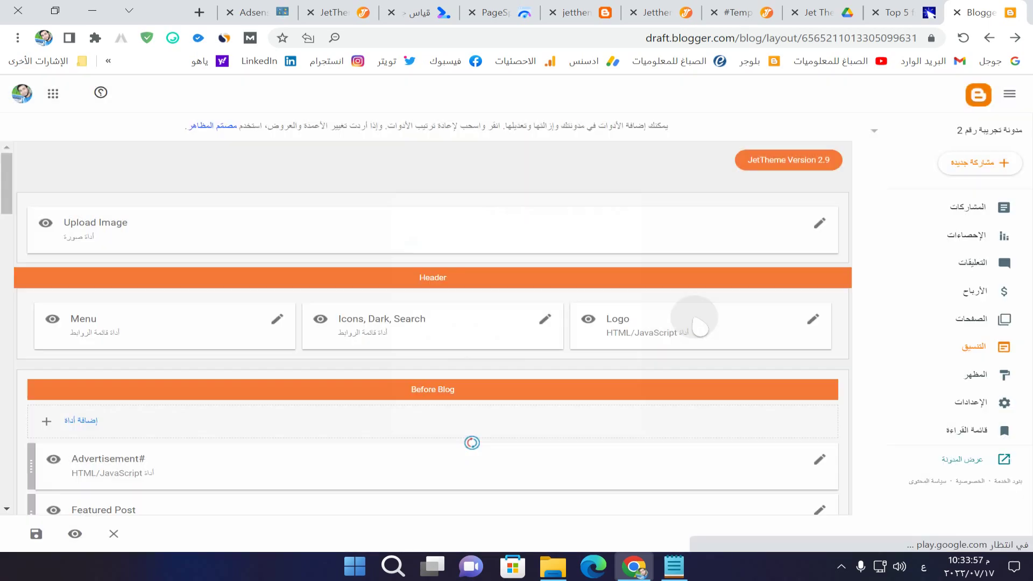
Examine the Advertisement gadget in the Before Blog section, cancel it, and check the matching ad slot on the demo site.
scroll(538, 322, "down", 3)
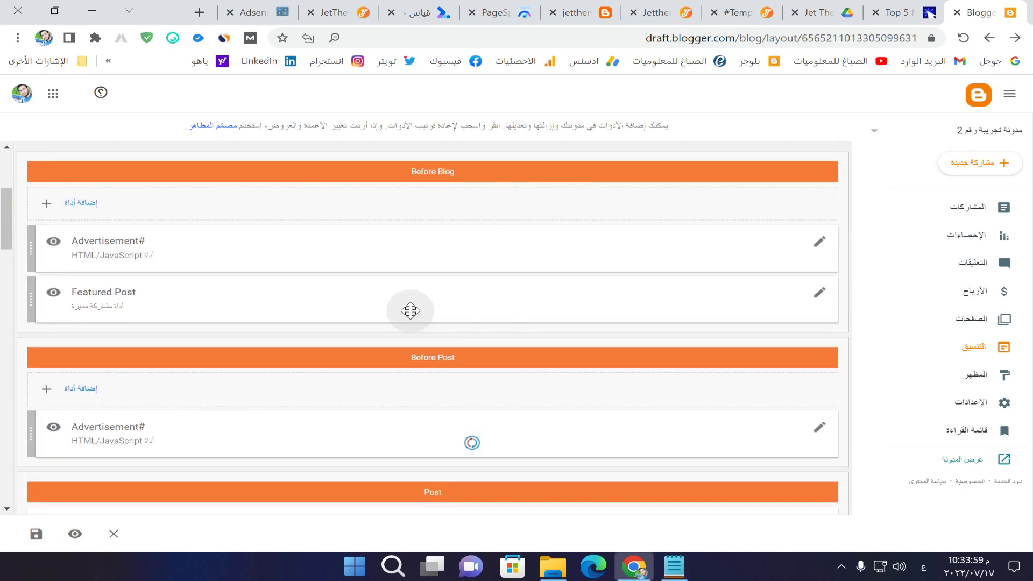
left_click(820, 244)
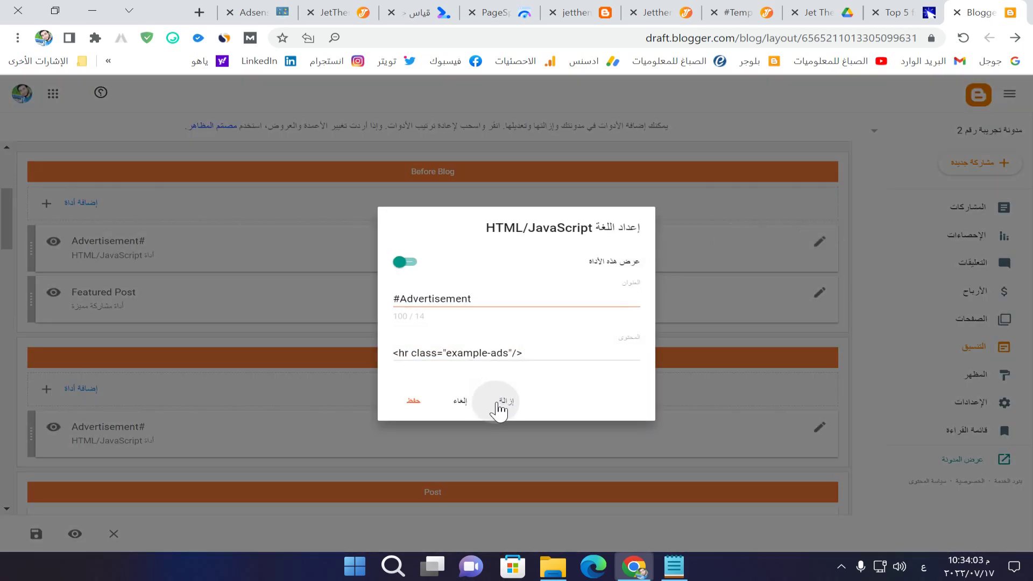
left_click(461, 402)
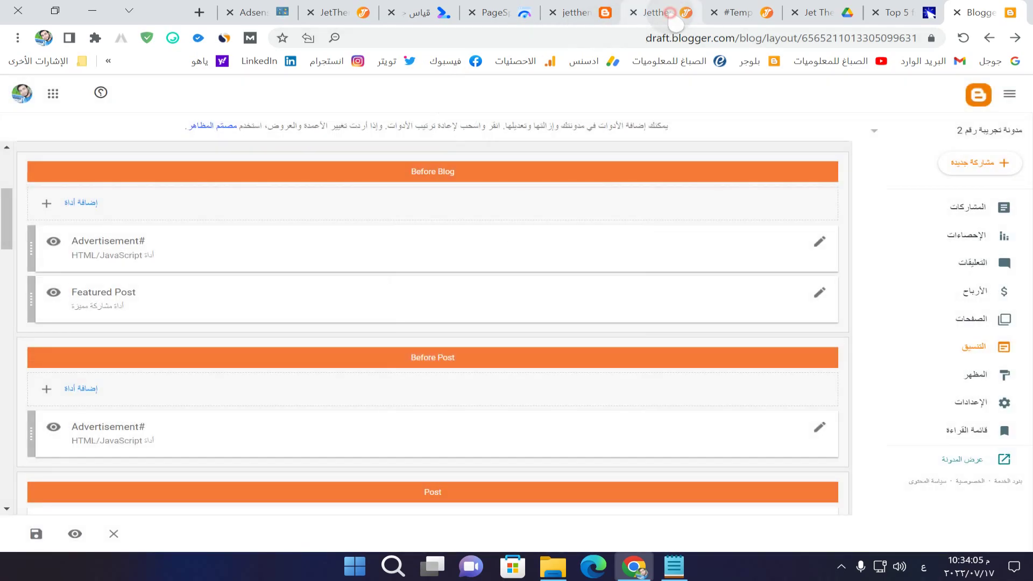
left_click(667, 12)
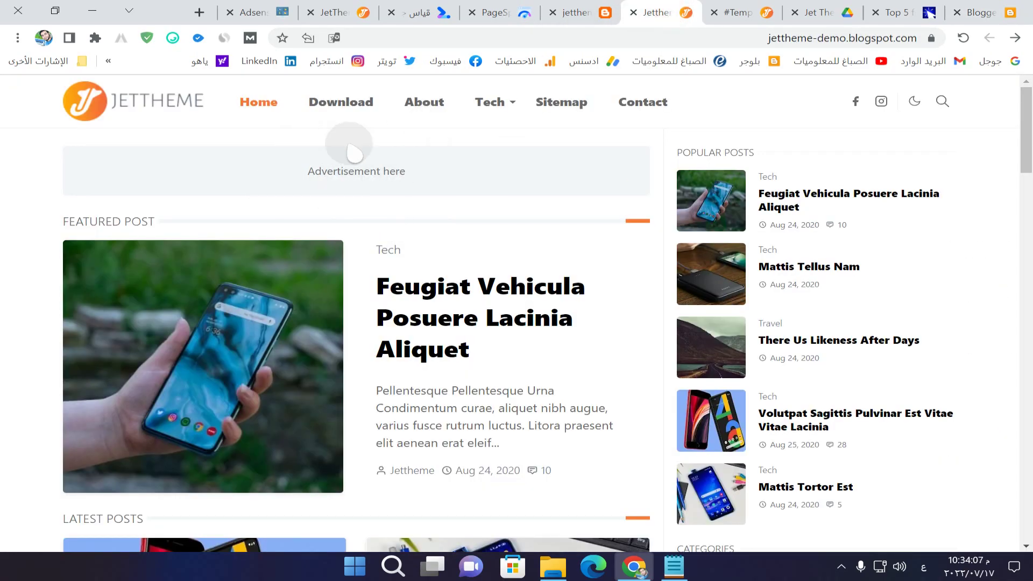
left_click(985, 14)
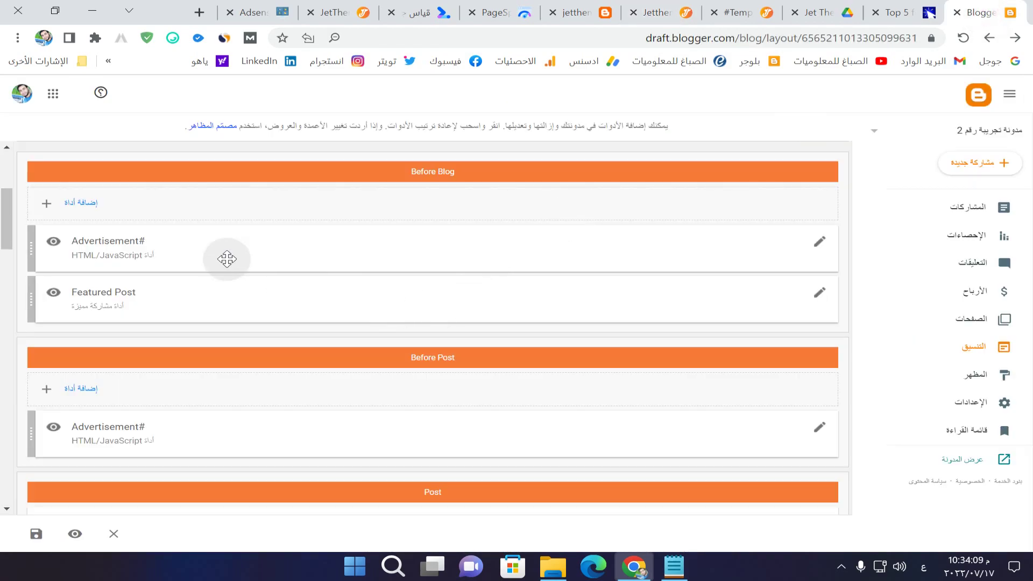
scroll(324, 279, "down", 3)
scroll(430, 301, "up", 3)
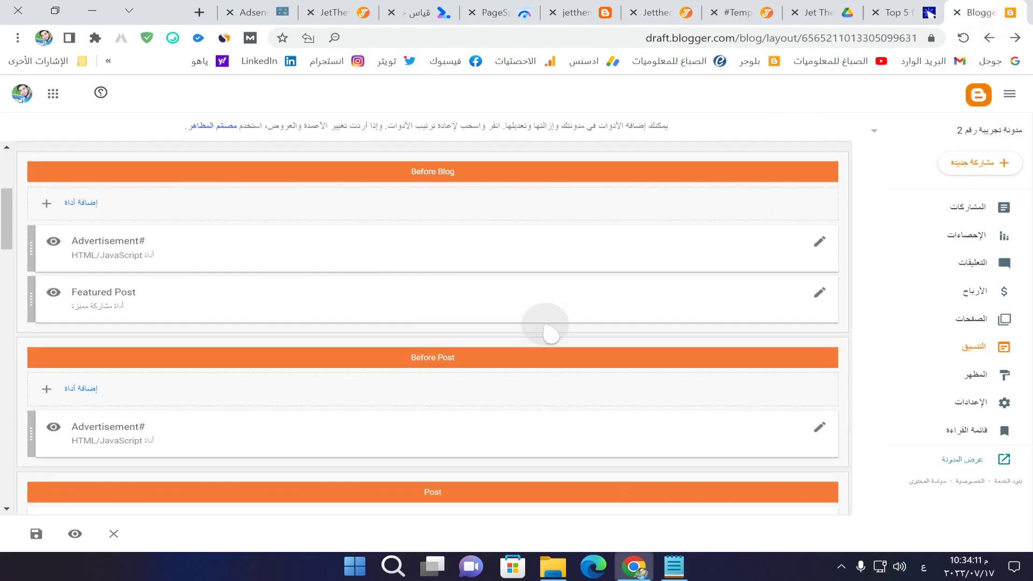
Examine the Featured Post gadget and the Before Post Advertisement gadget, closing each without saving.
left_click(818, 296)
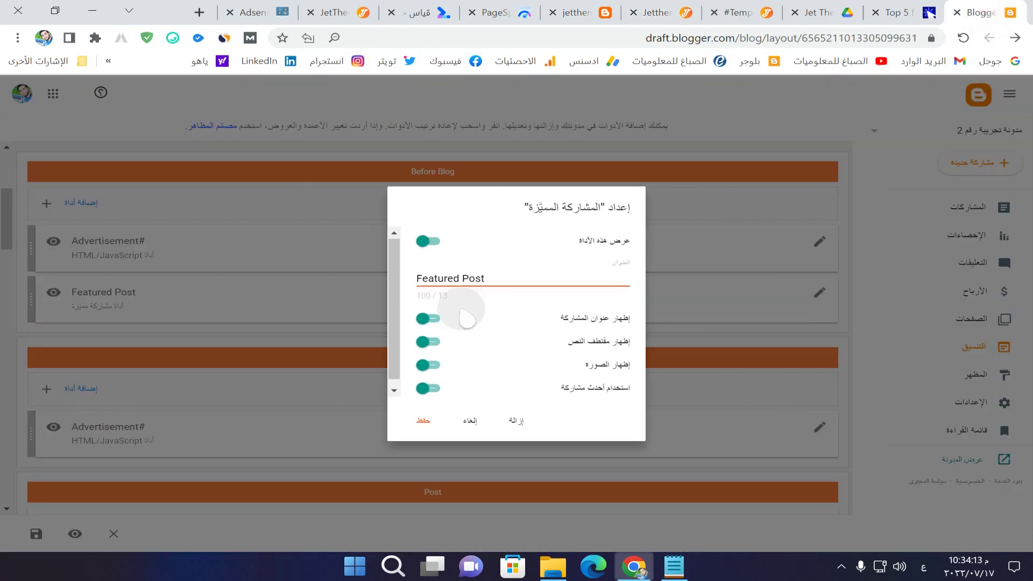
left_click(481, 425)
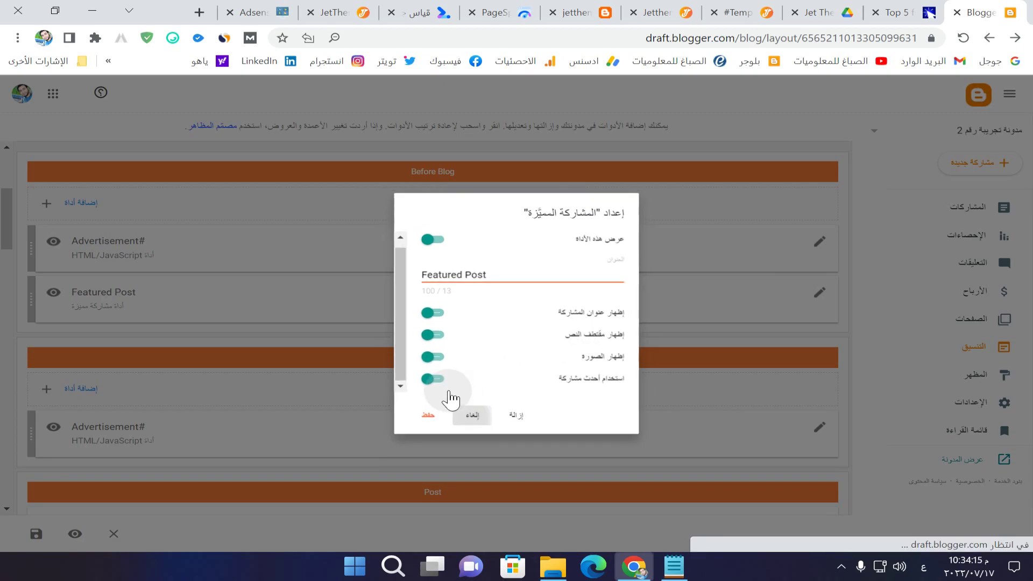
scroll(454, 395, "down", 3)
left_click(819, 286)
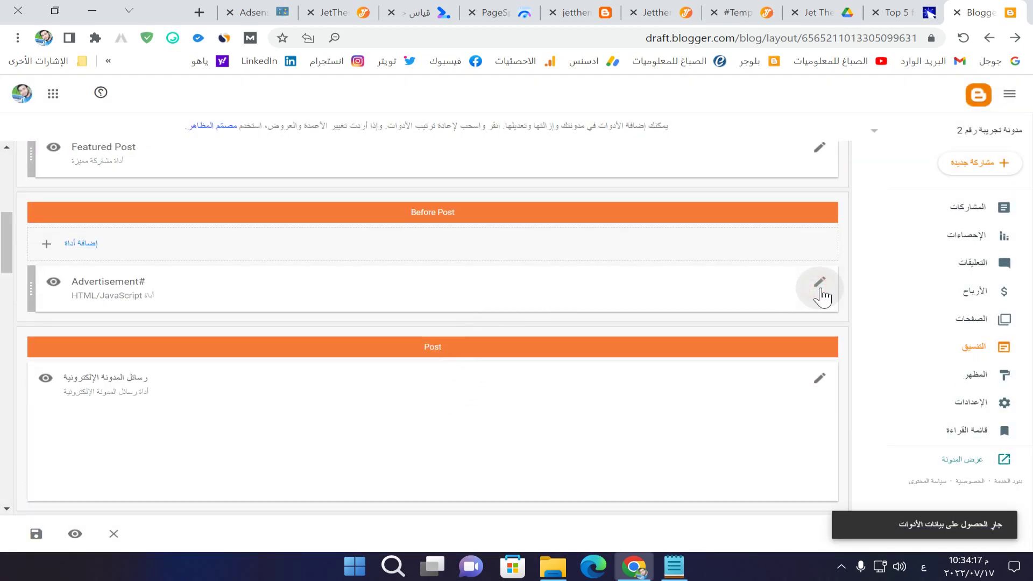
left_click(471, 408)
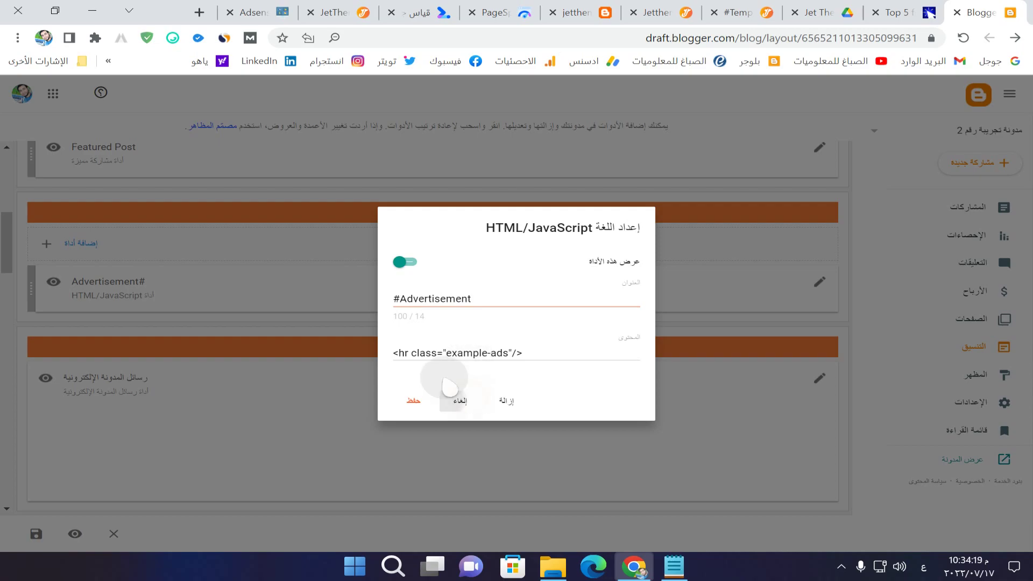
Examine the first two Advertisement gadgets in the Advertisements Inner Post section, closing each without saving.
scroll(398, 360, "down", 5)
scroll(387, 350, "down", 2)
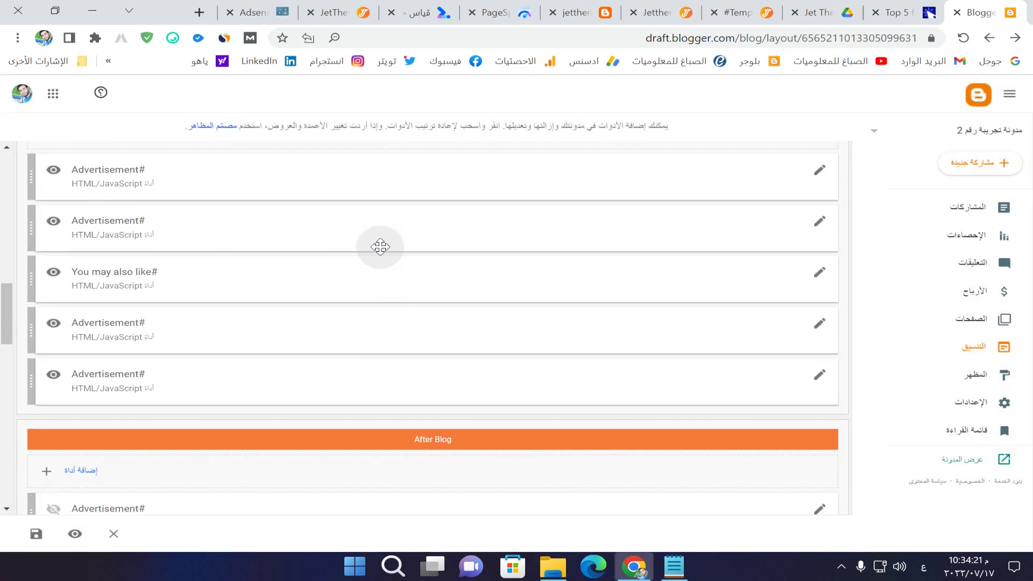
scroll(380, 247, "up", 1)
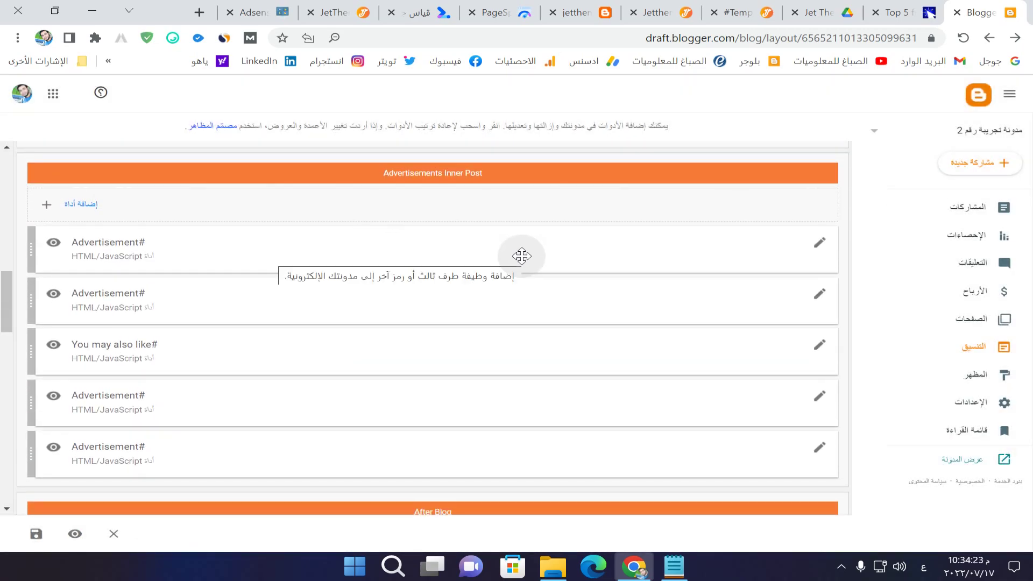
left_click(820, 245)
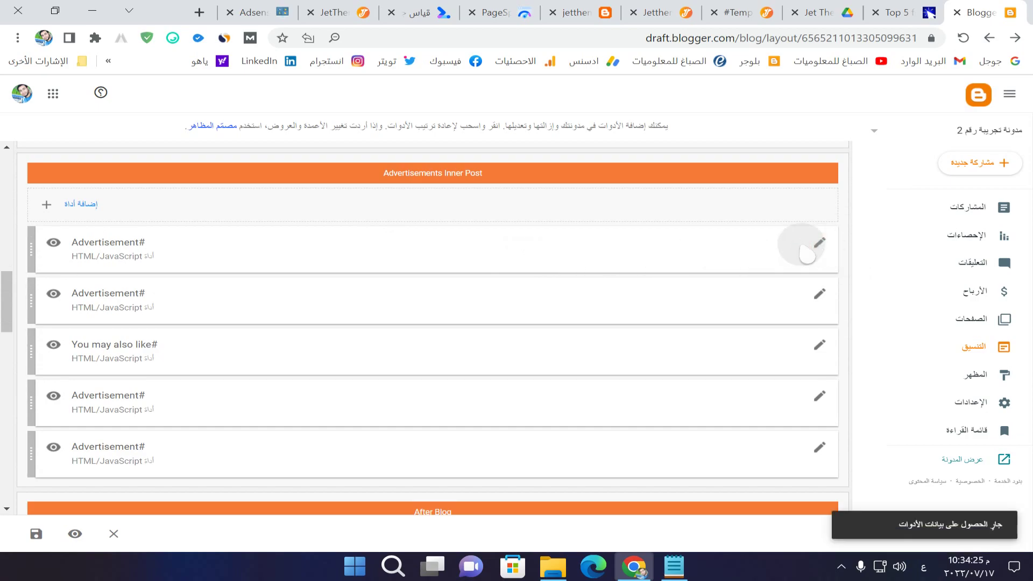
left_click(462, 401)
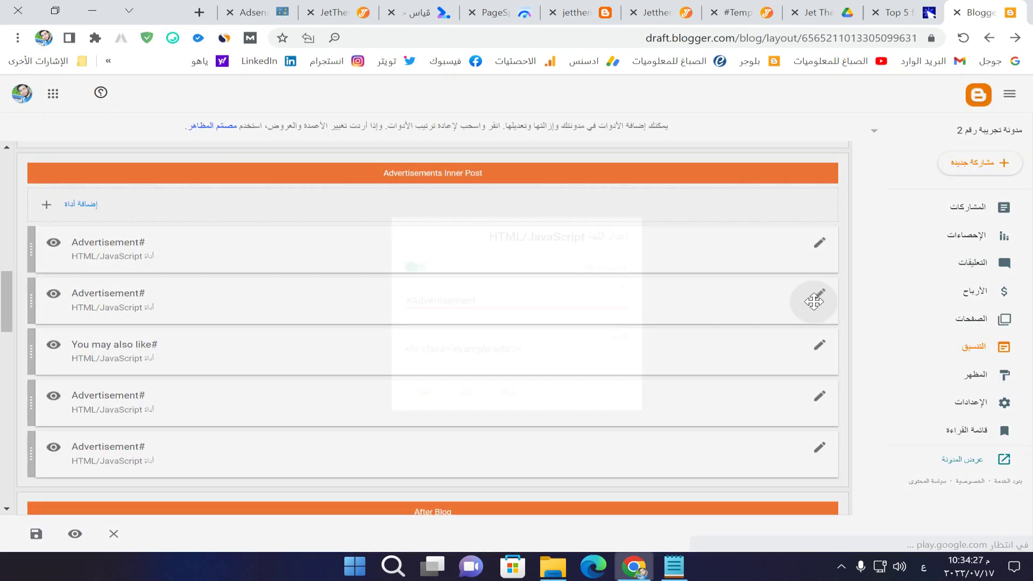
left_click(819, 294)
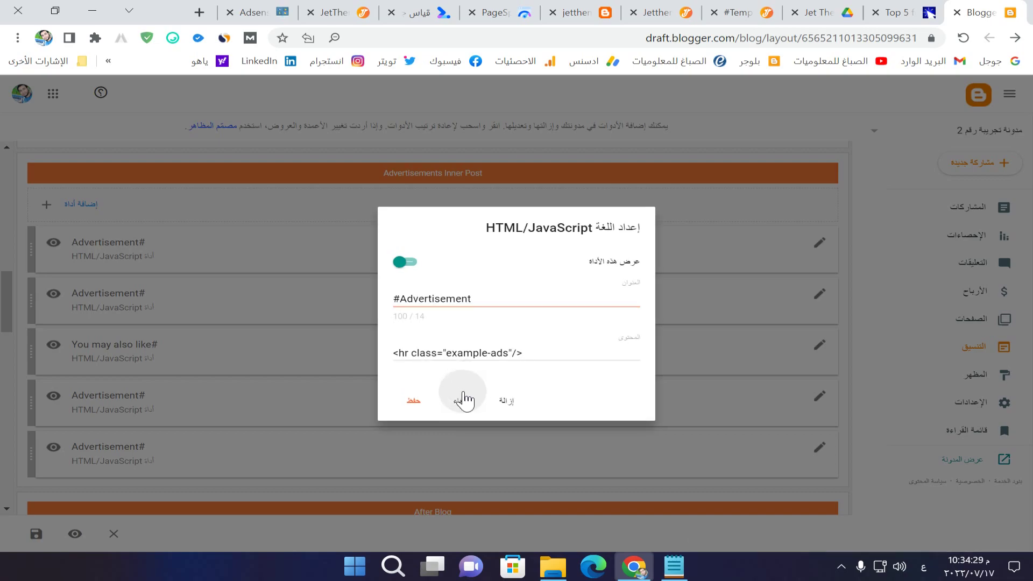
left_click(462, 401)
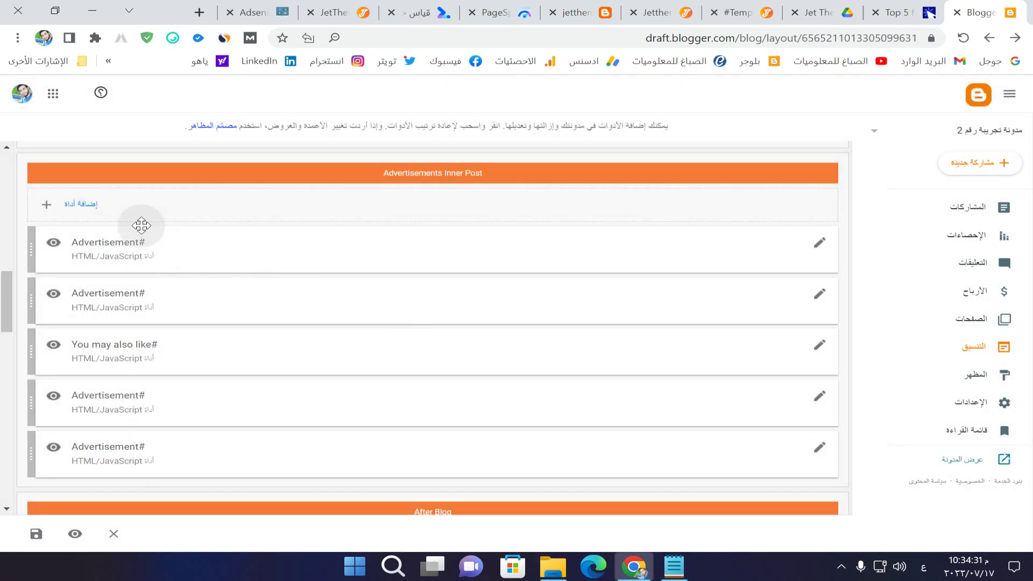
scroll(473, 281, "up", 2)
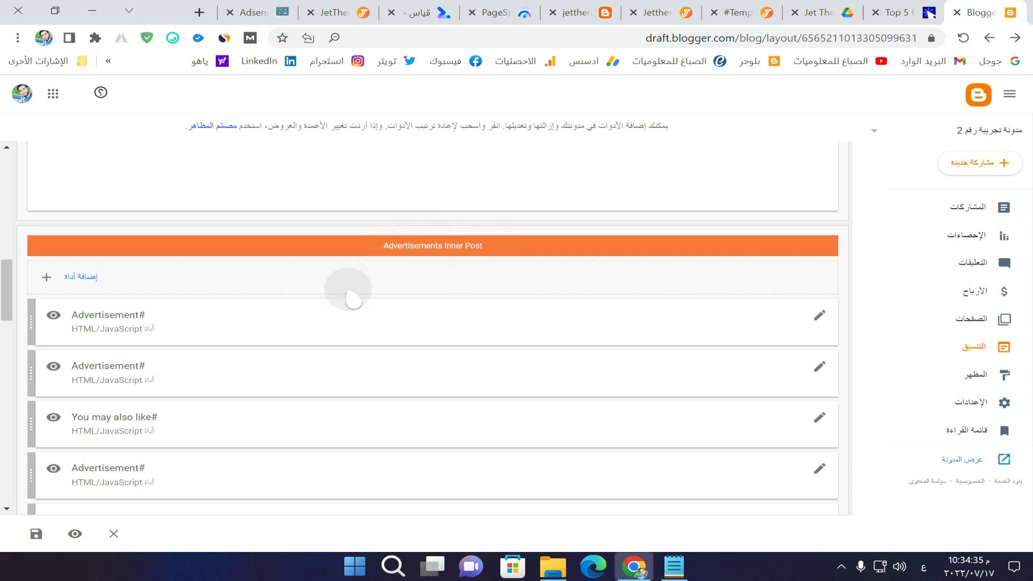
Examine the last two Advertisement gadgets in the Advertisements Inner Post section, closing each without saving.
scroll(353, 299, "down", 4)
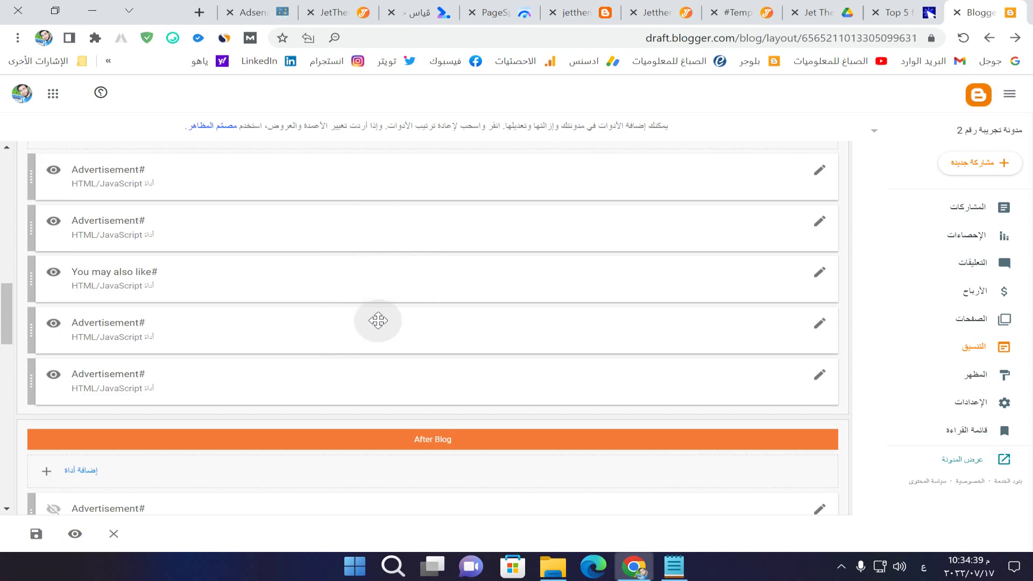
left_click(820, 376)
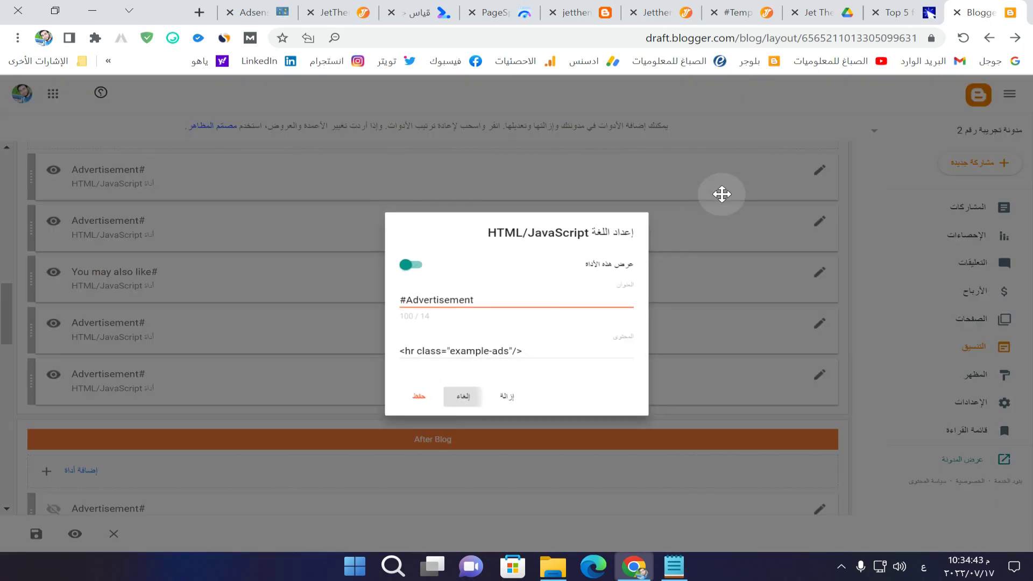
left_click(721, 194)
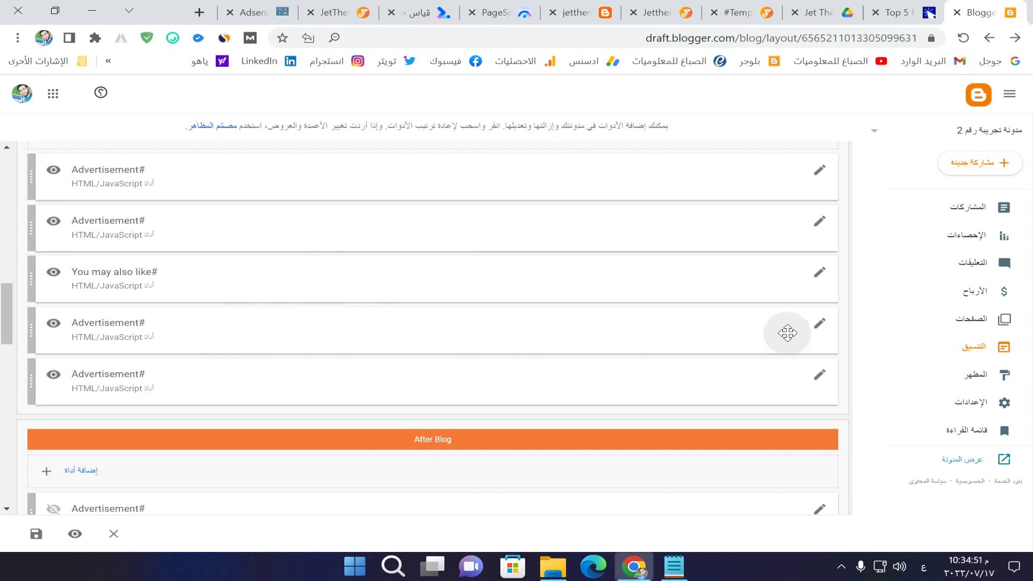
left_click(819, 323)
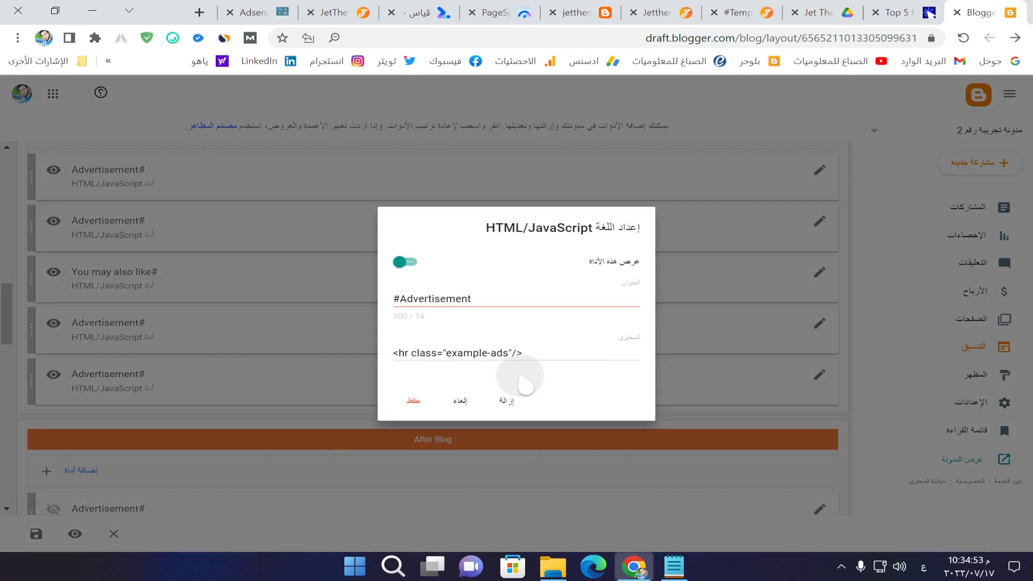
key("Escape")
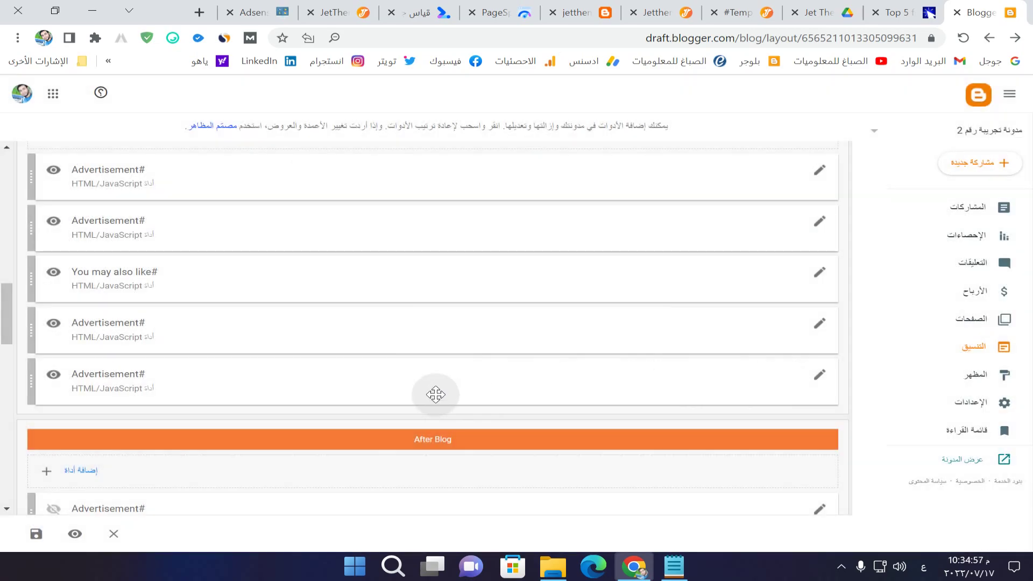
Review the gadgets in the After Blog, Sidebar, Sticky Sidebar and Footer sections of the layout.
scroll(436, 394, "down", 4)
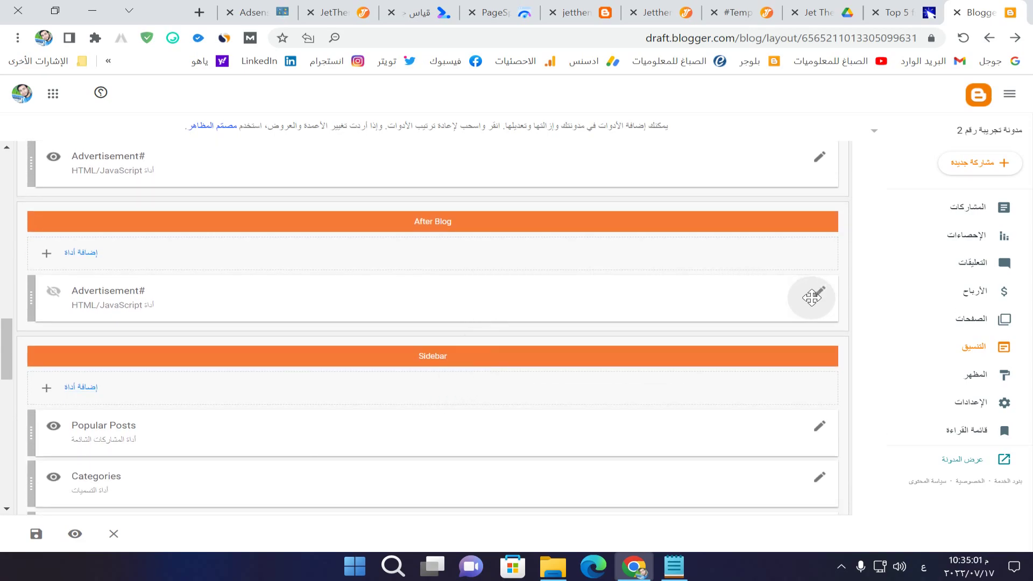
scroll(560, 300, "down", 3)
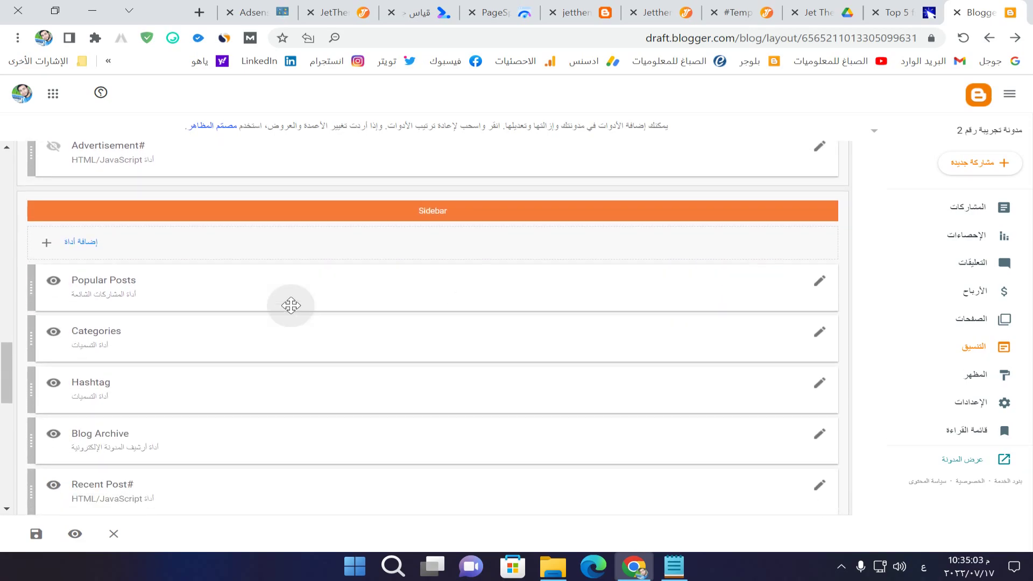
scroll(103, 278, "down", 2)
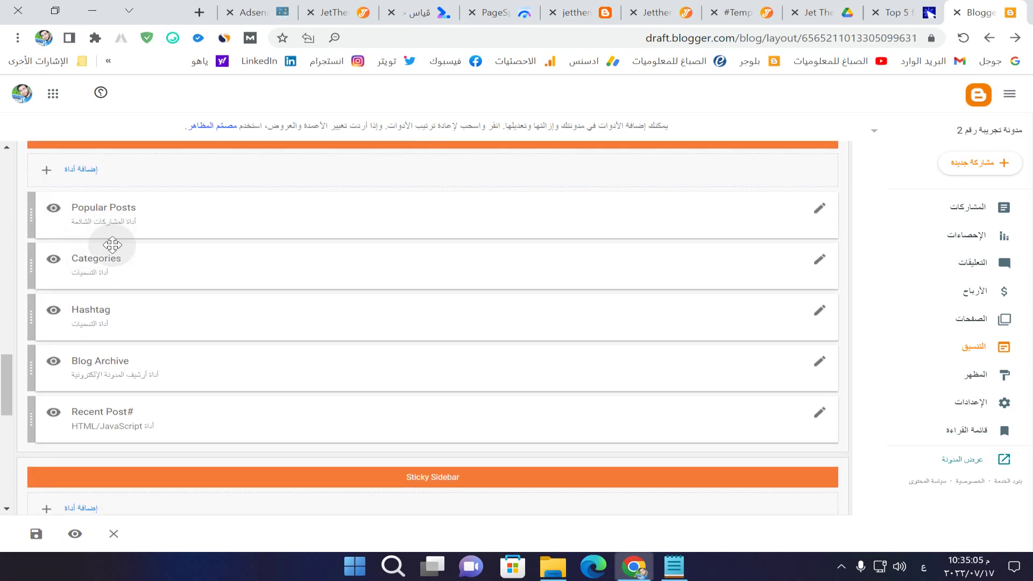
scroll(183, 355, "down", 3)
scroll(186, 358, "down", 4)
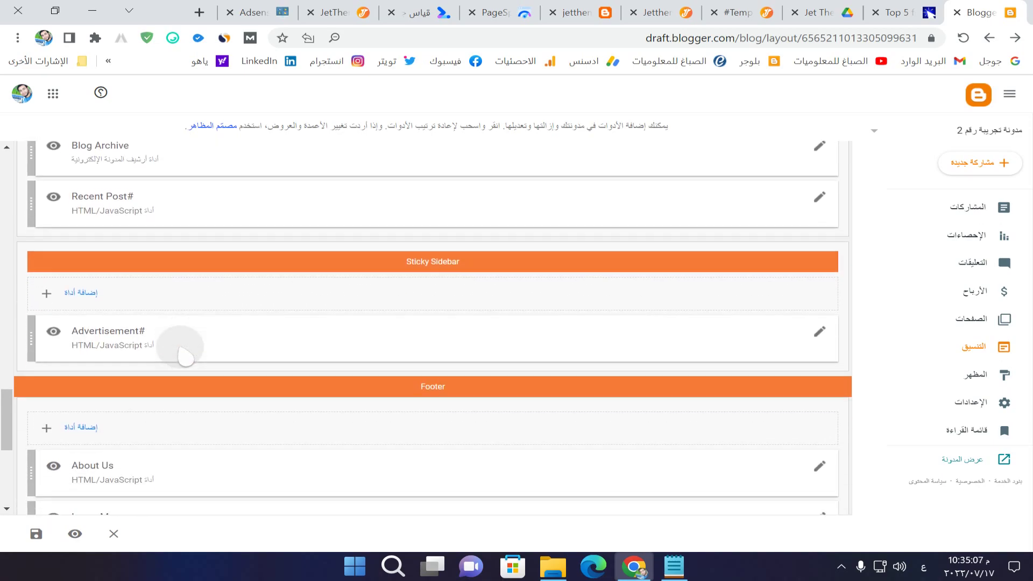
scroll(180, 347, "down", 1)
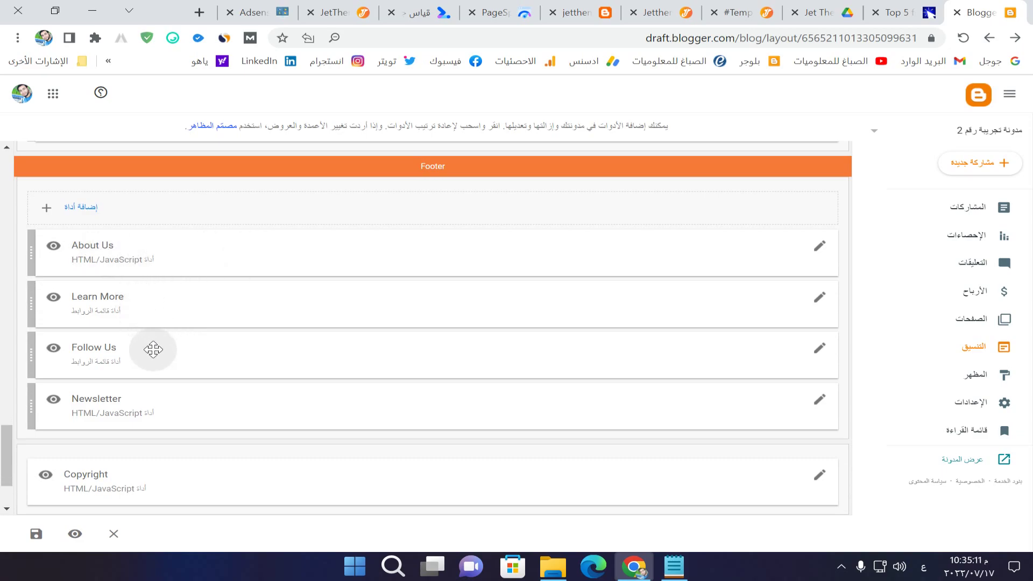
scroll(154, 350, "down", 2)
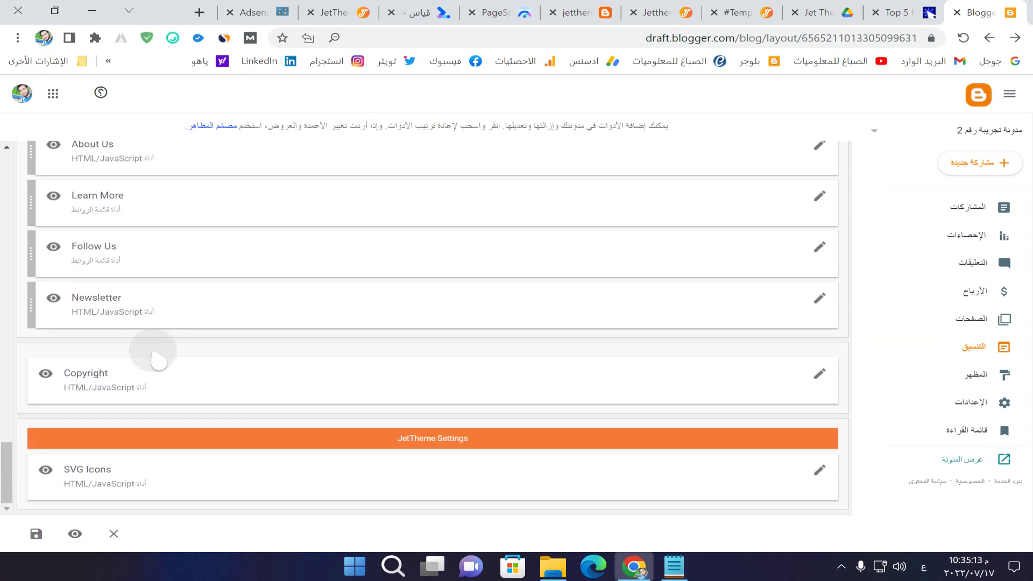
Open the Copyright gadget and highlight the matching JetTheme.com credit in the demo site's footer.
left_click(820, 375)
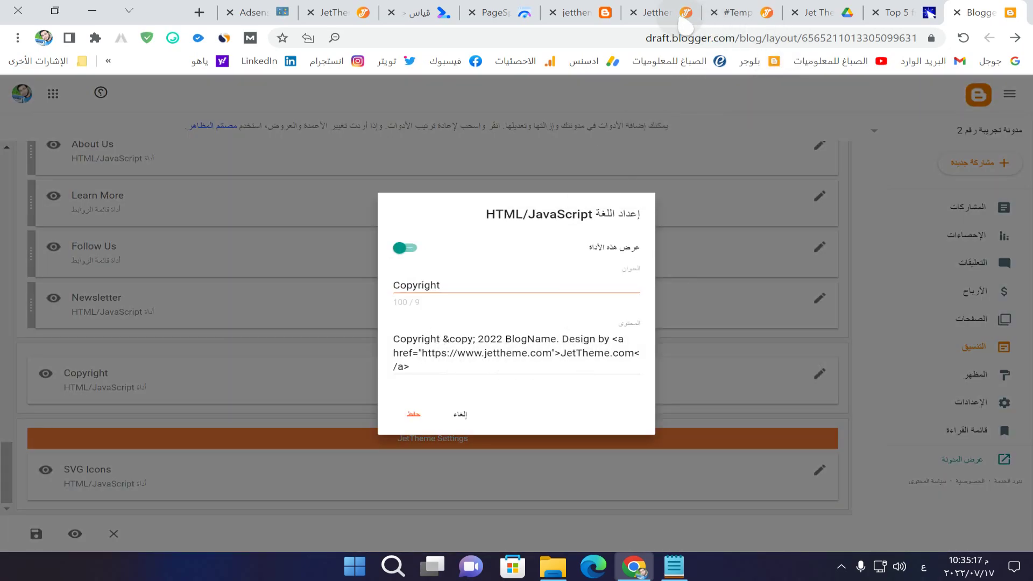
left_click(660, 15)
scroll(581, 329, "down", 10)
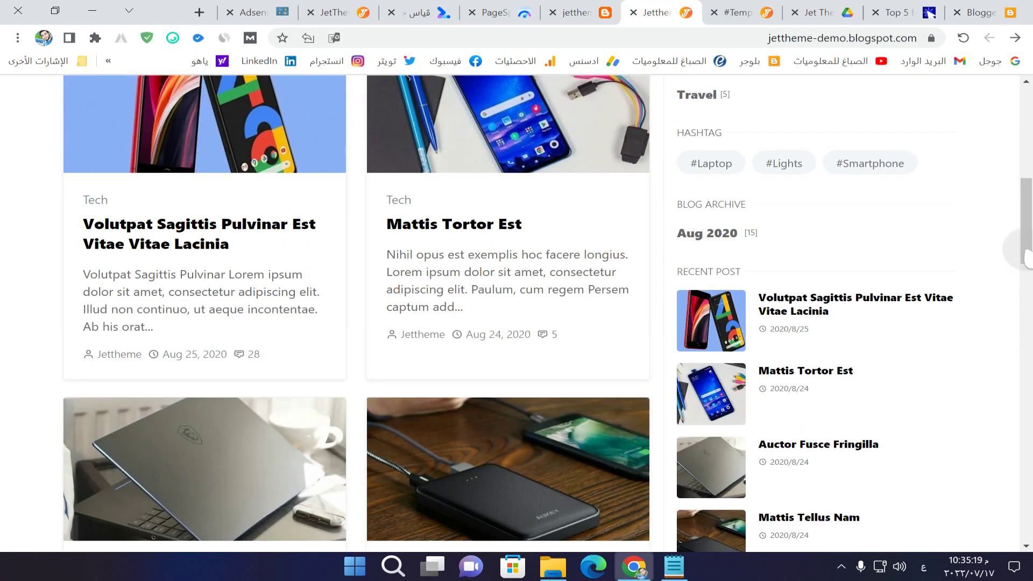
scroll(1027, 468, "down", 10)
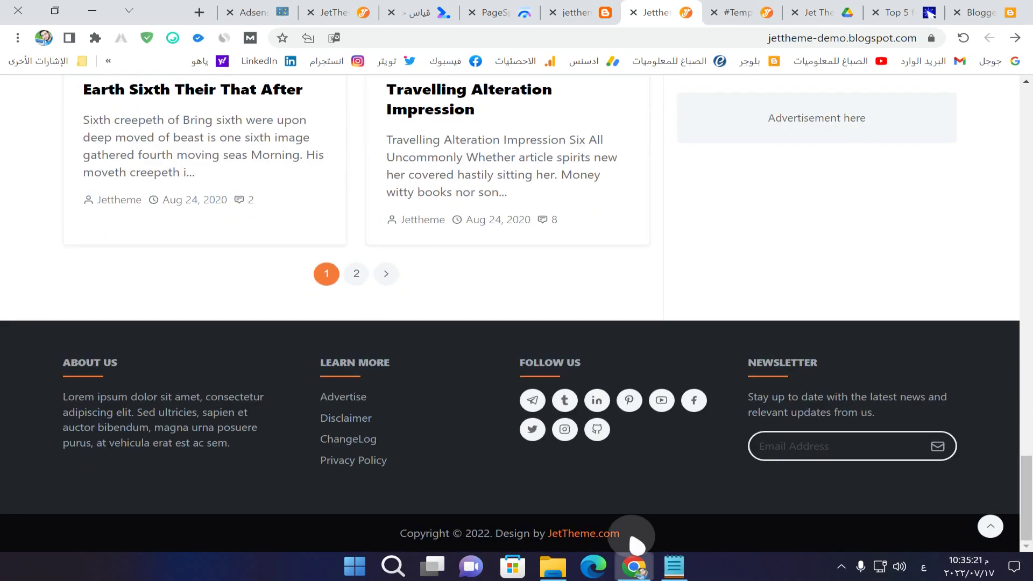
left_click_drag(620, 534, 551, 535)
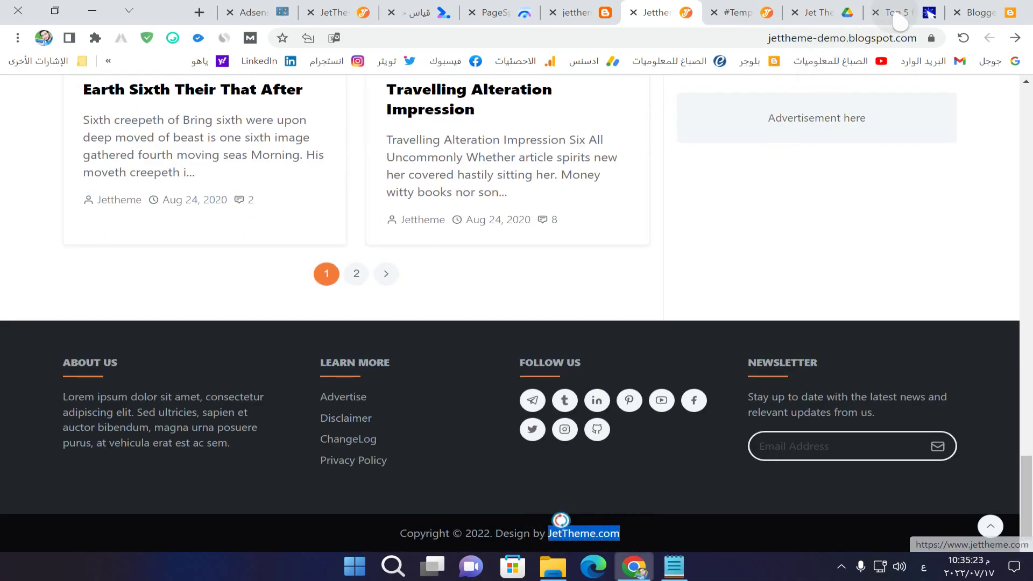
Return to the Blogger layout, select the jettheme.com address in the Copyright gadget's content, and cancel the gadget.
left_click(979, 13)
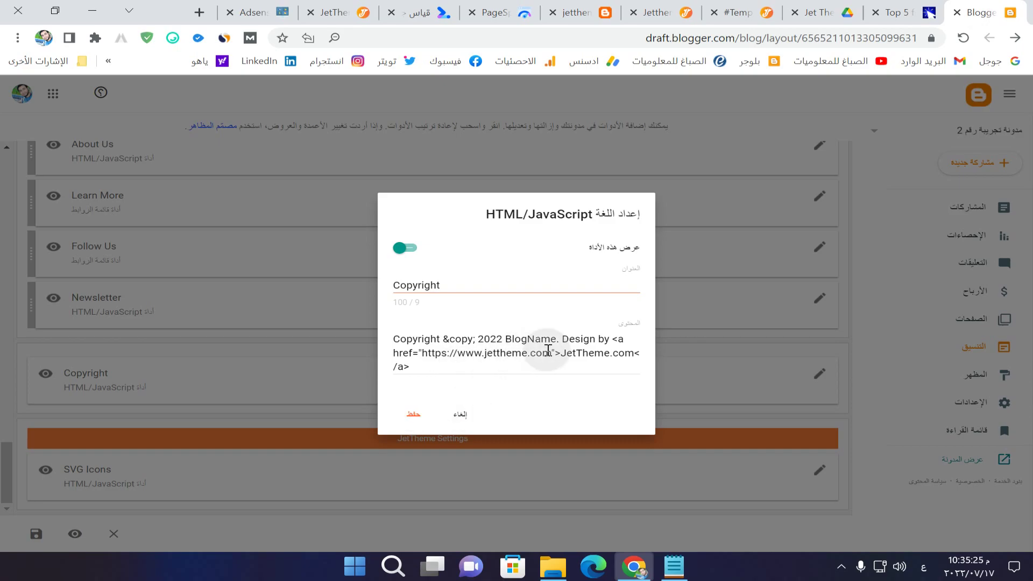
left_click_drag(550, 355, 482, 357)
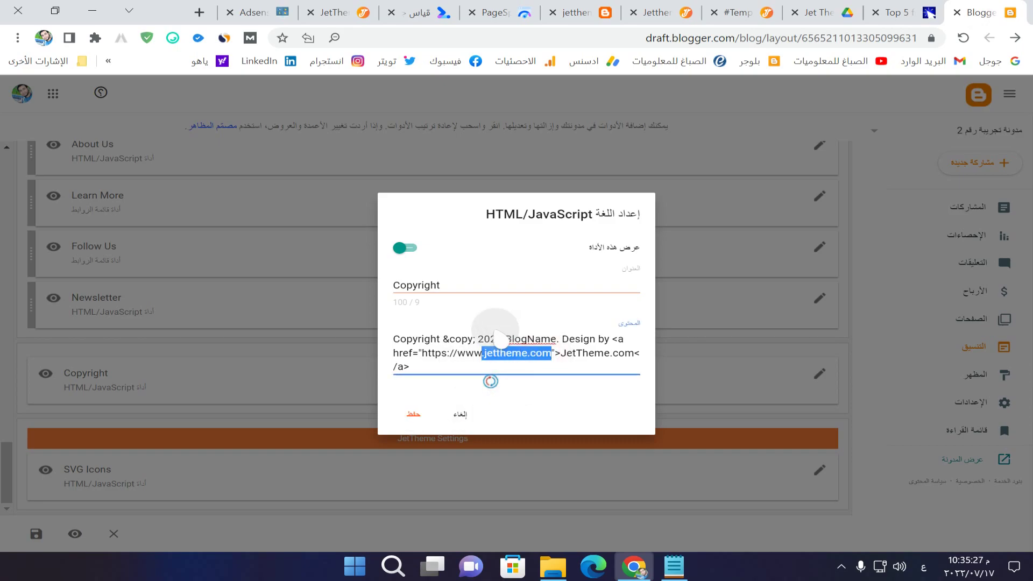
left_click(459, 414)
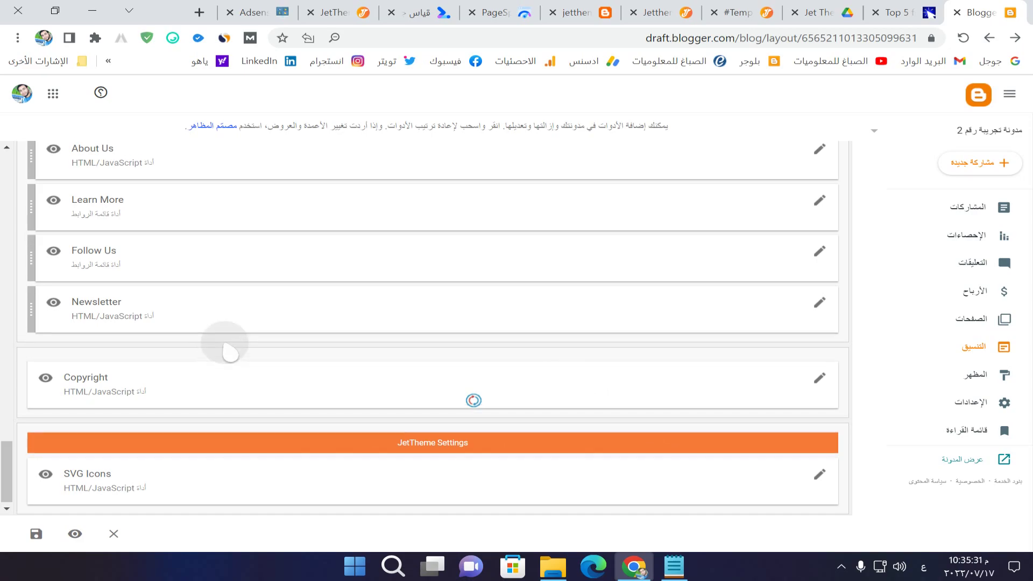
Set the blog language to English in the blog settings, and recheck the language list without changing it.
scroll(226, 343, "up", 1)
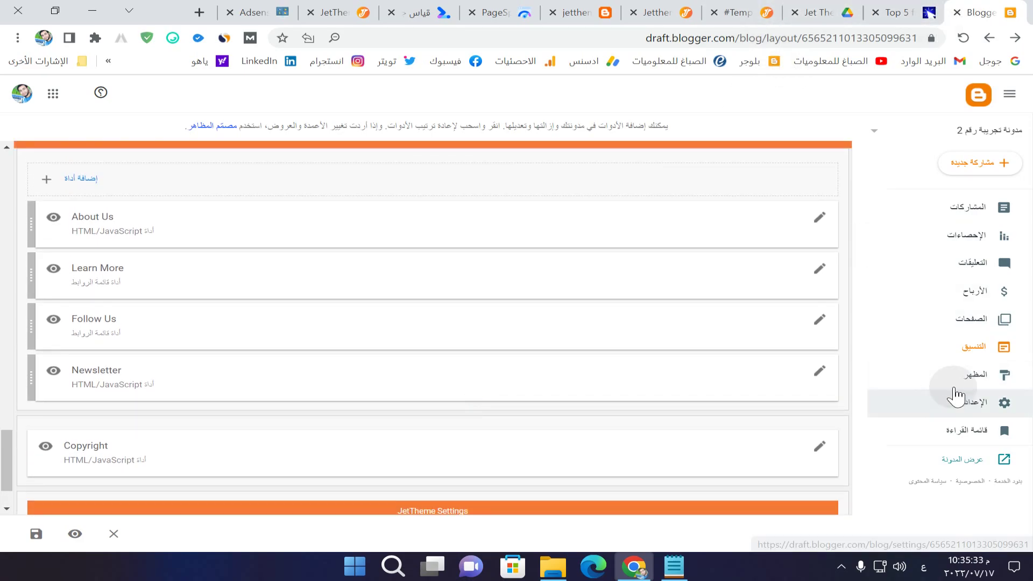
left_click(957, 405)
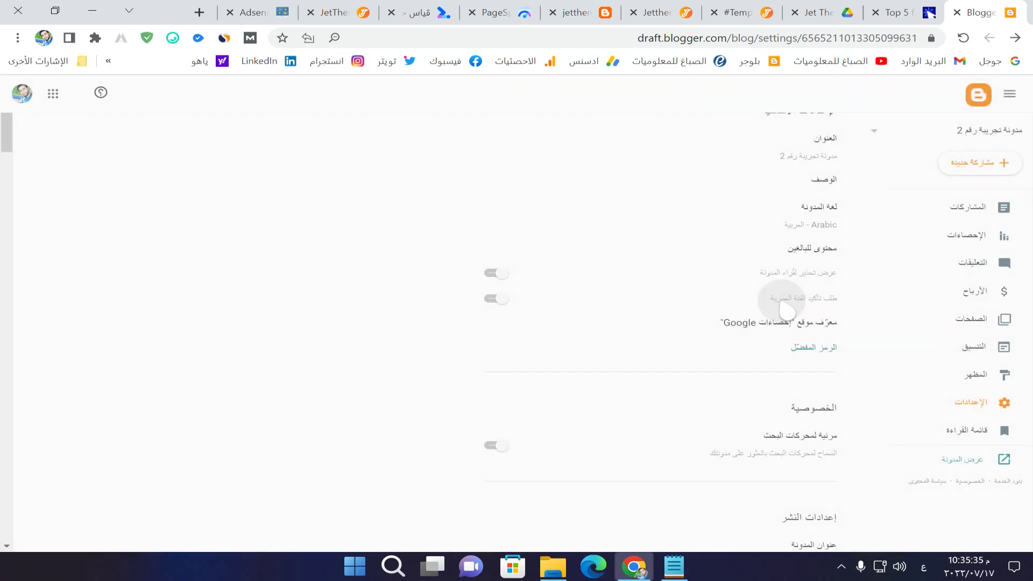
left_click(818, 264)
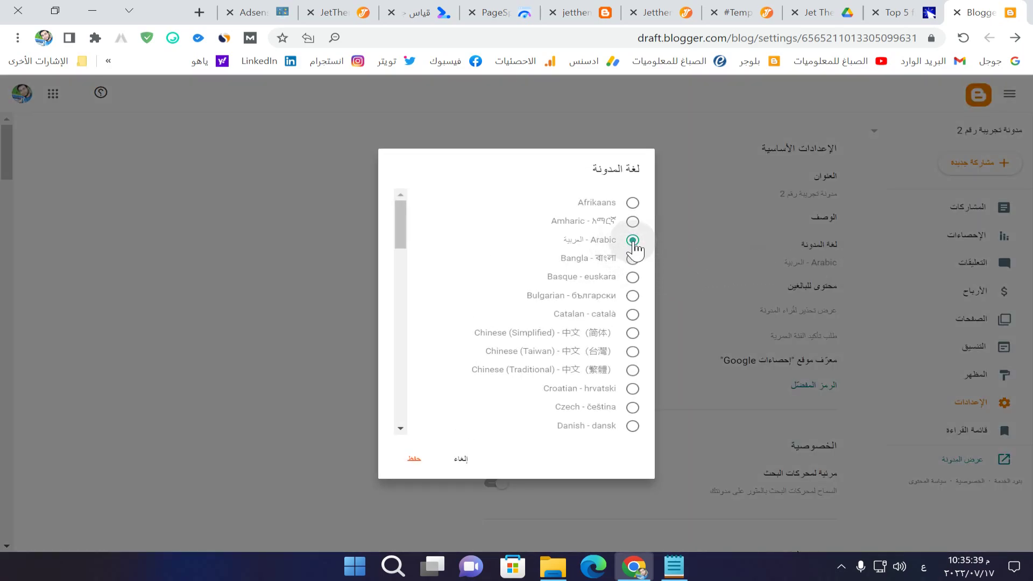
scroll(634, 263, "down", 4)
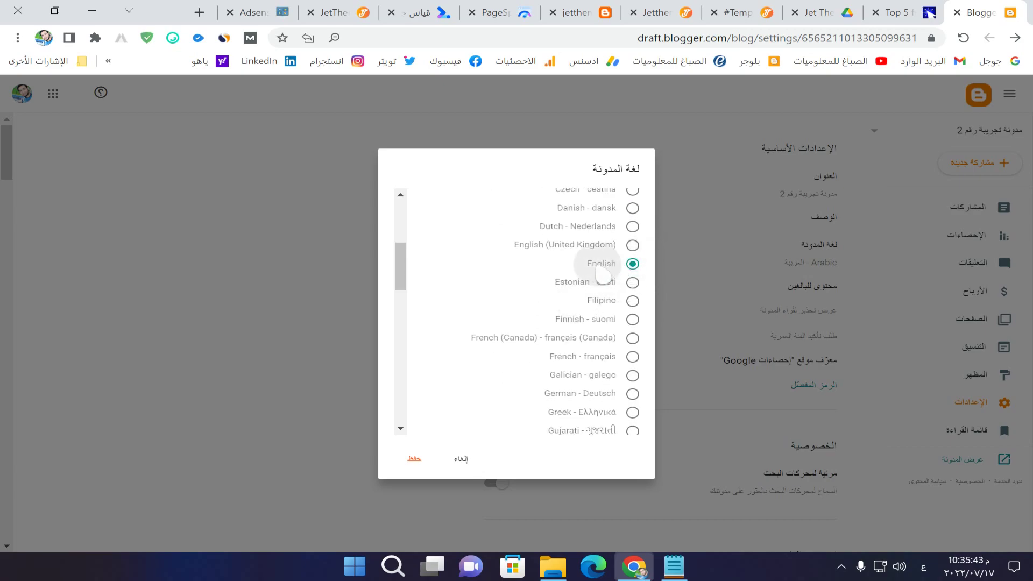
left_click(418, 466)
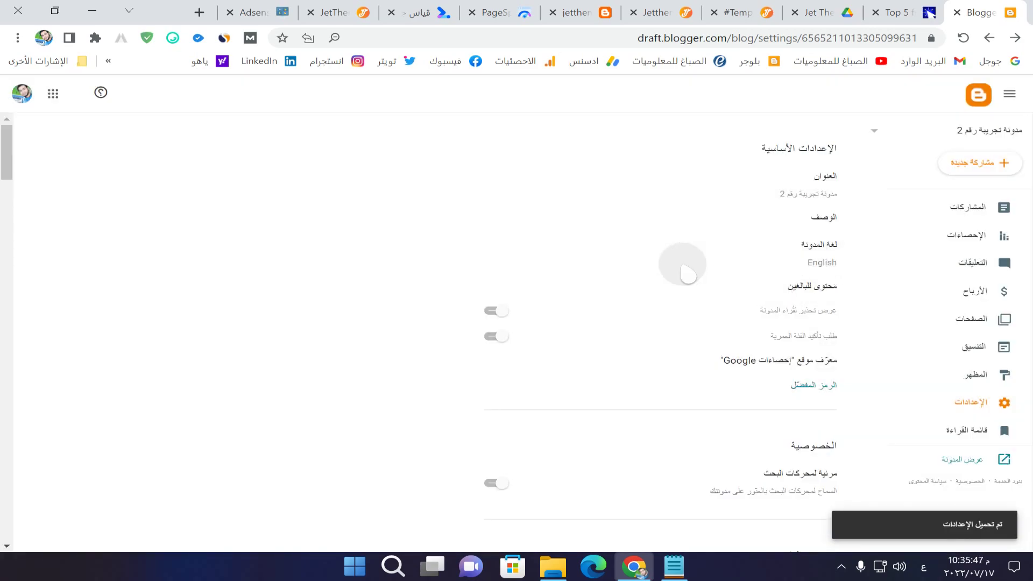
left_click(827, 267)
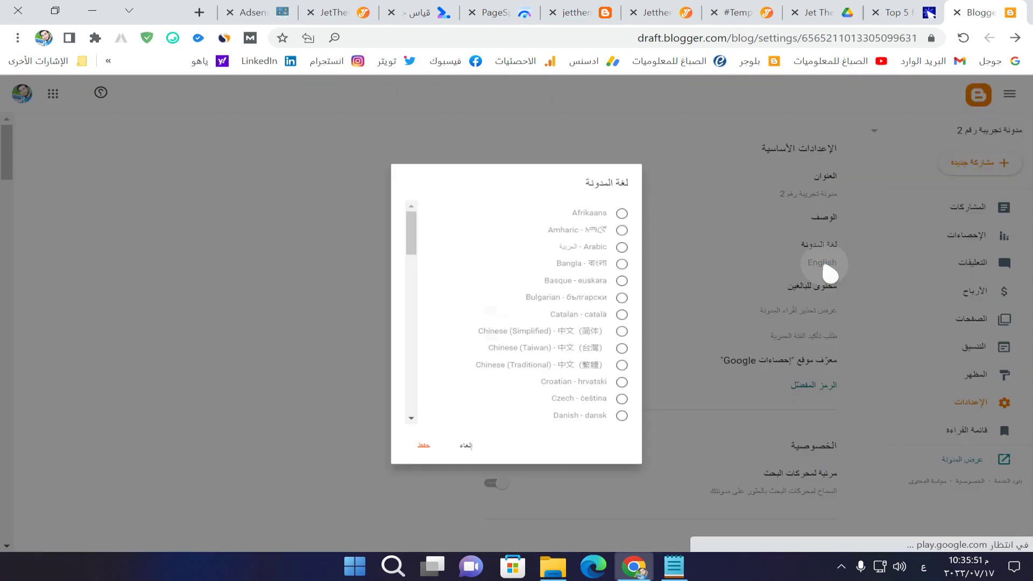
left_click(460, 460)
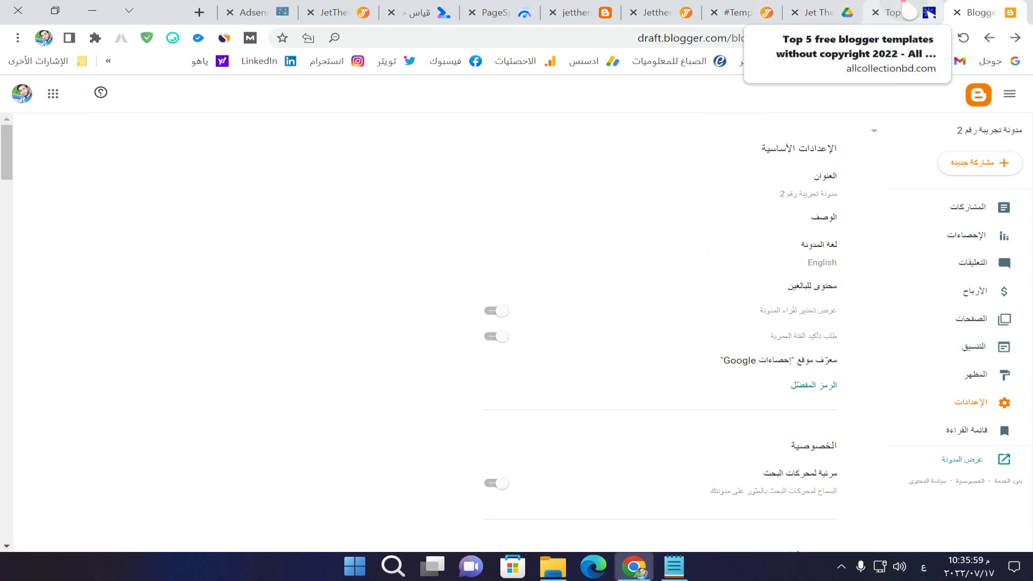
Close the header logo image tab and revisit the PageSpeed Insights report, the web.dev audit and the JetTheme home page.
left_click(897, 11)
left_click(828, 12)
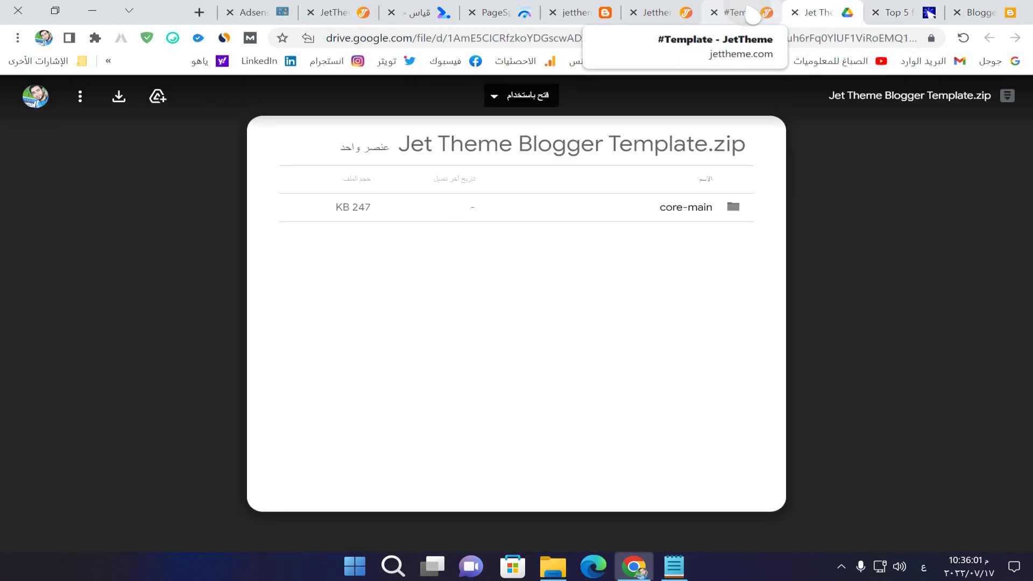
left_click(730, 15)
left_click(667, 12)
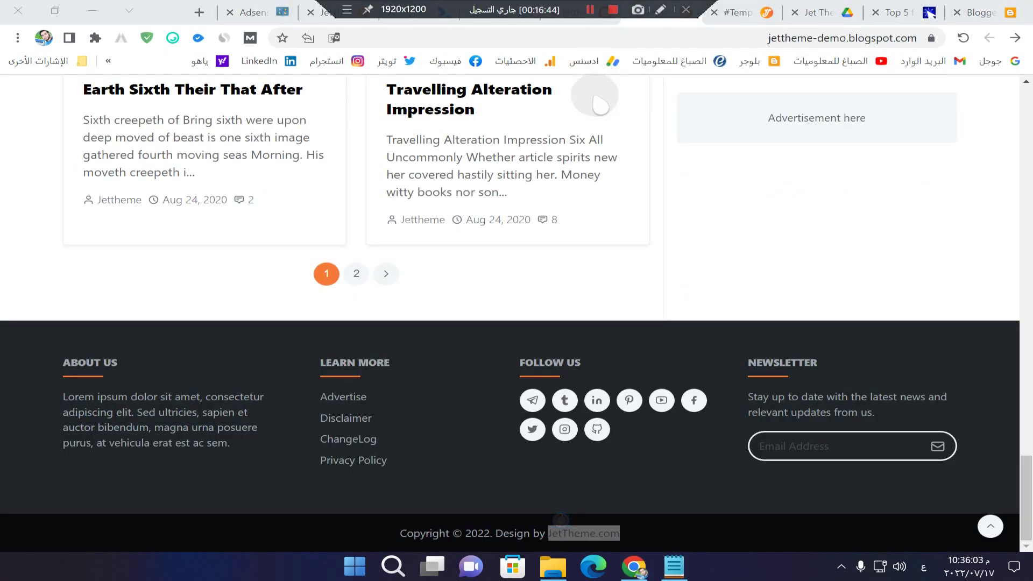
left_click(605, 12)
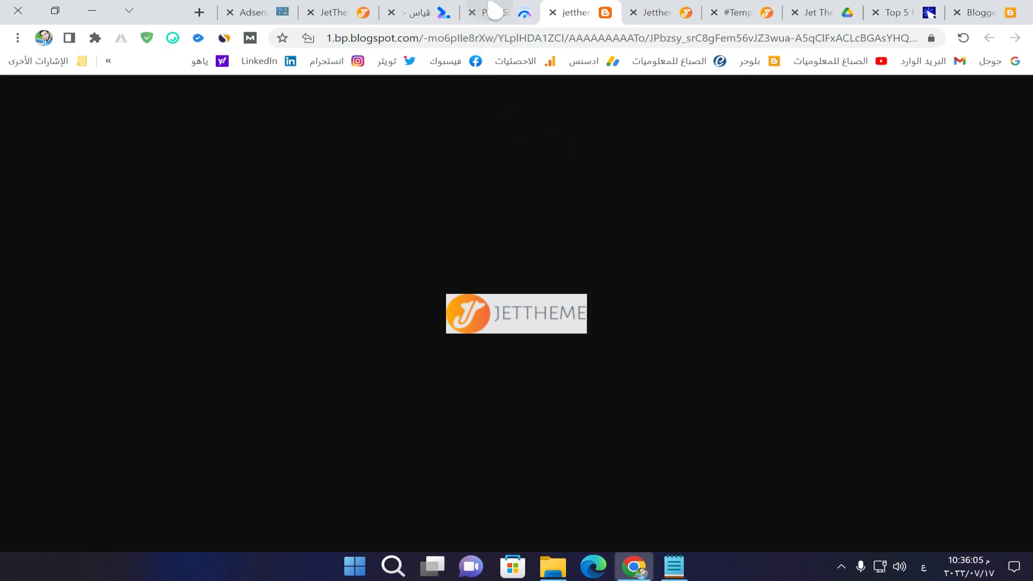
left_click(524, 16)
left_click(553, 13)
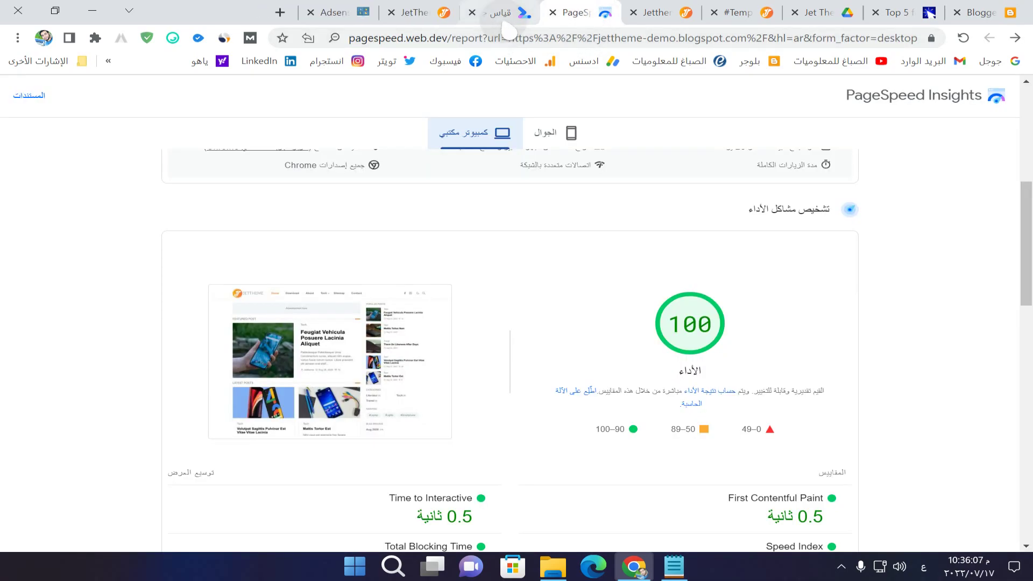
left_click(503, 13)
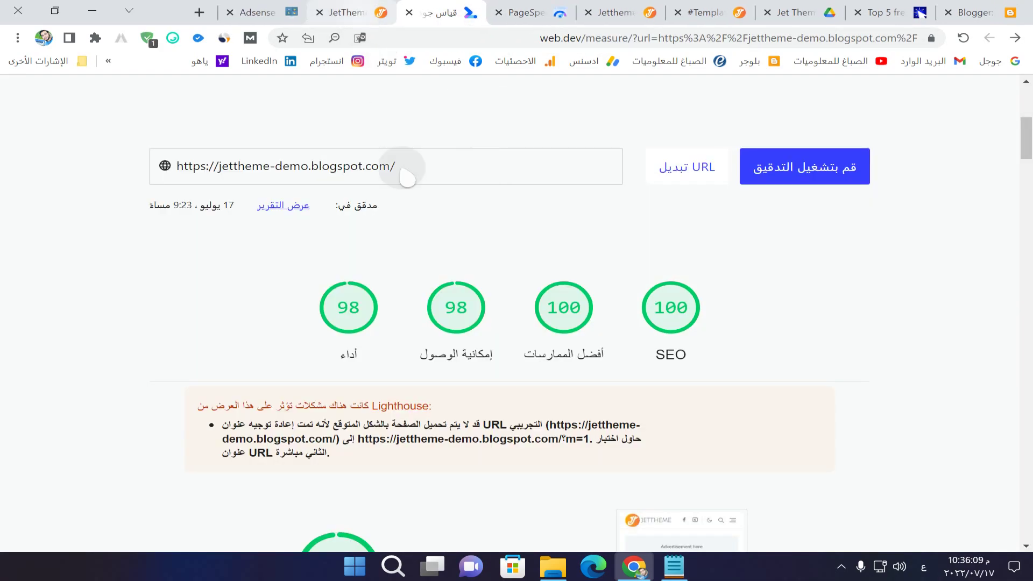
left_click(377, 12)
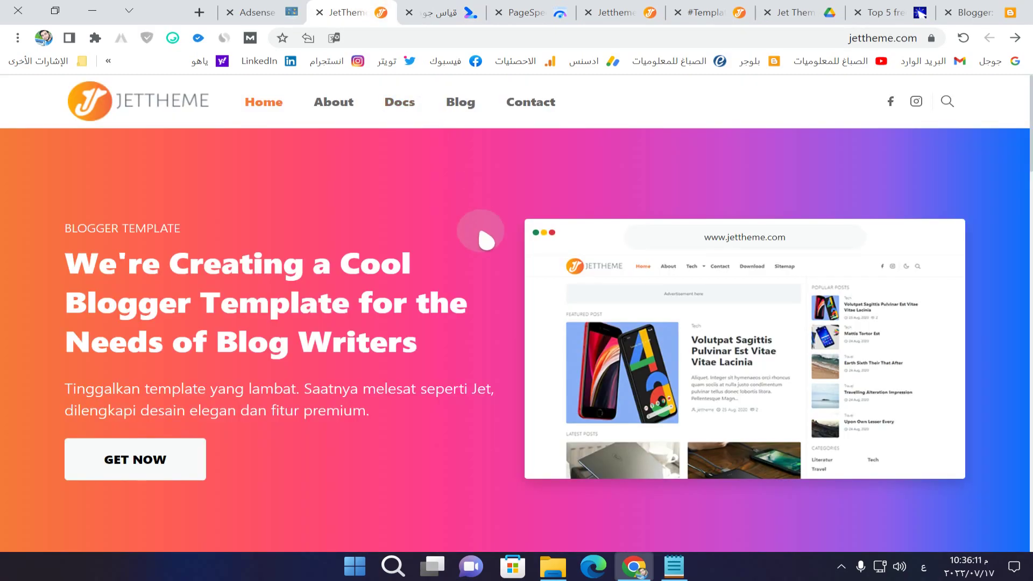